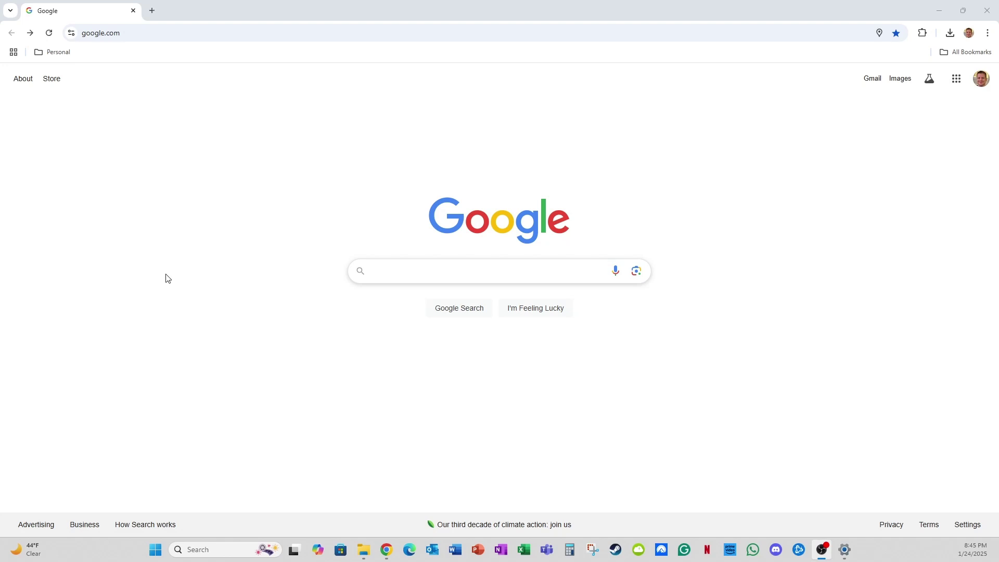
# Step: Search Google for 'chrome browser' and open the Google Chrome Browser result
pyautogui.click(405, 269)
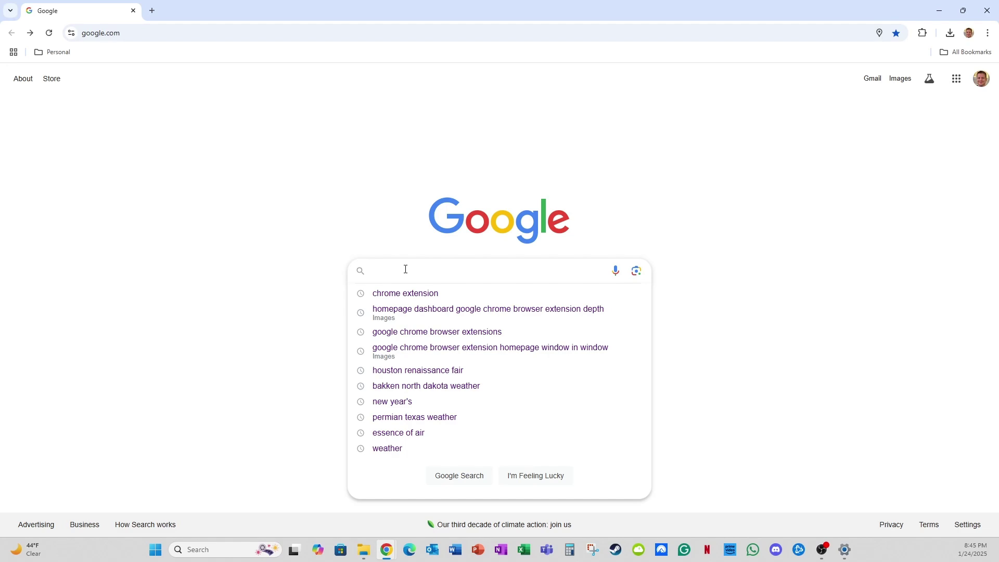
pyautogui.write('chrome ')
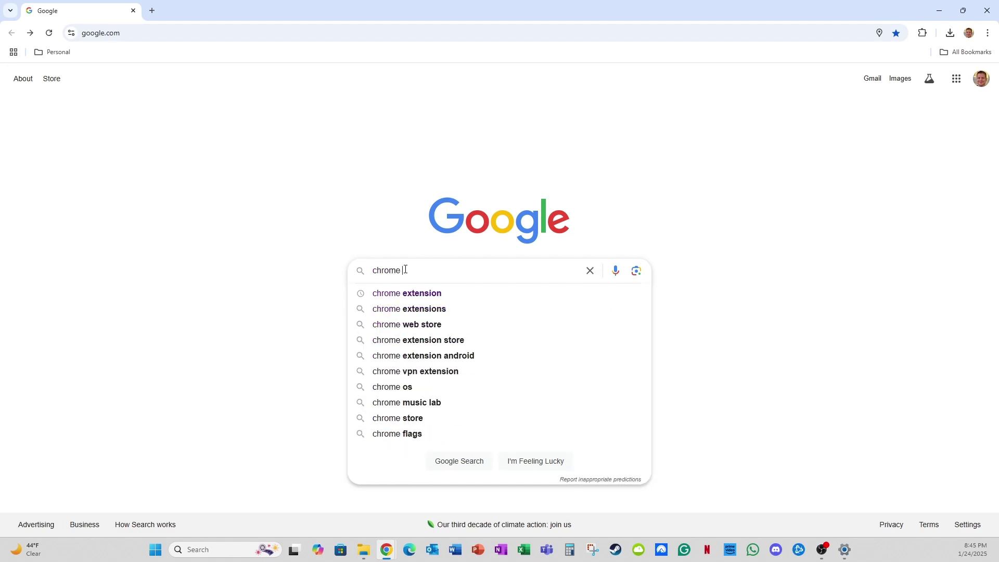
pyautogui.write('browser')
pyautogui.press('Return')
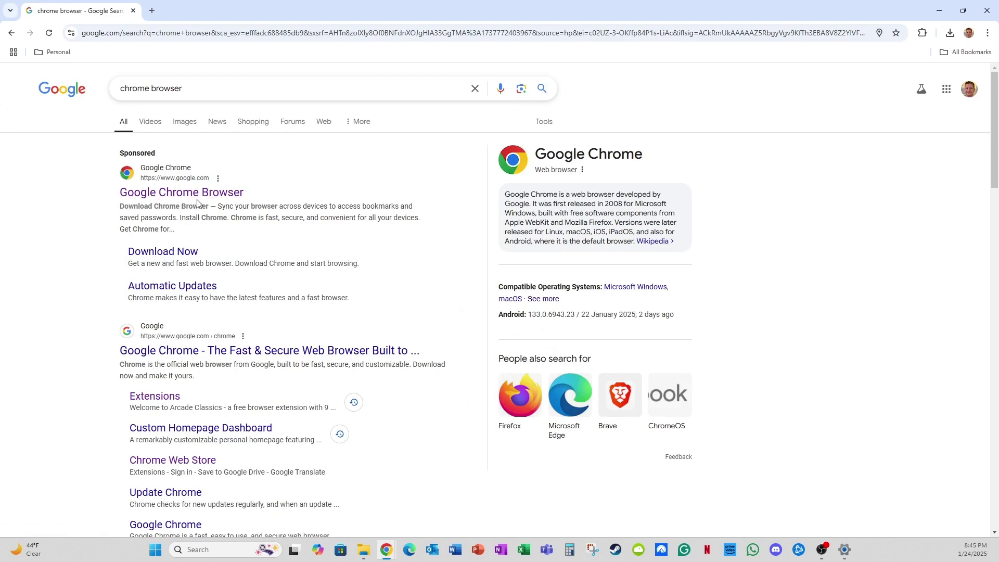
pyautogui.click(200, 193)
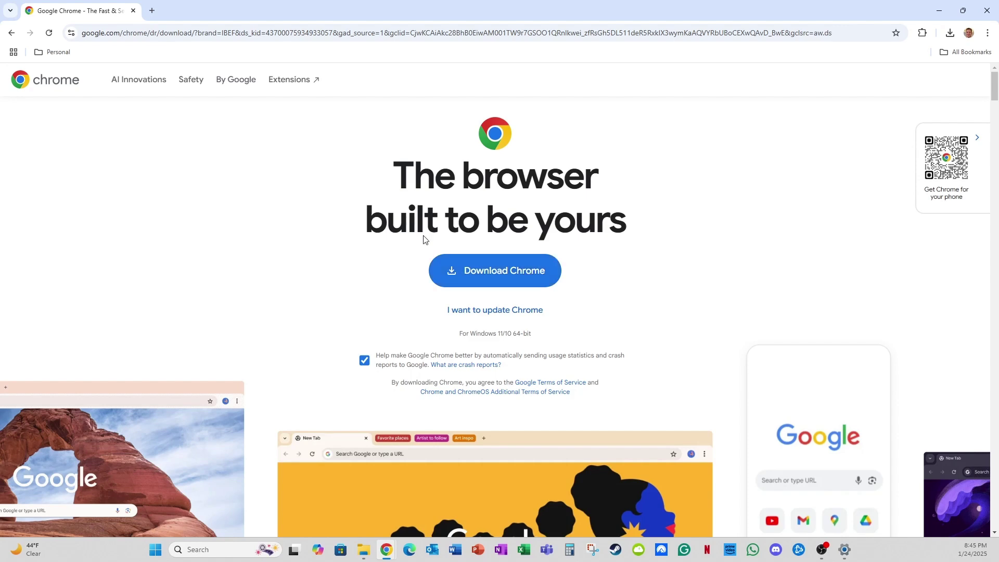
# Step: Return to the Google homepage and search for 'chrome extension'
pyautogui.click(11, 33)
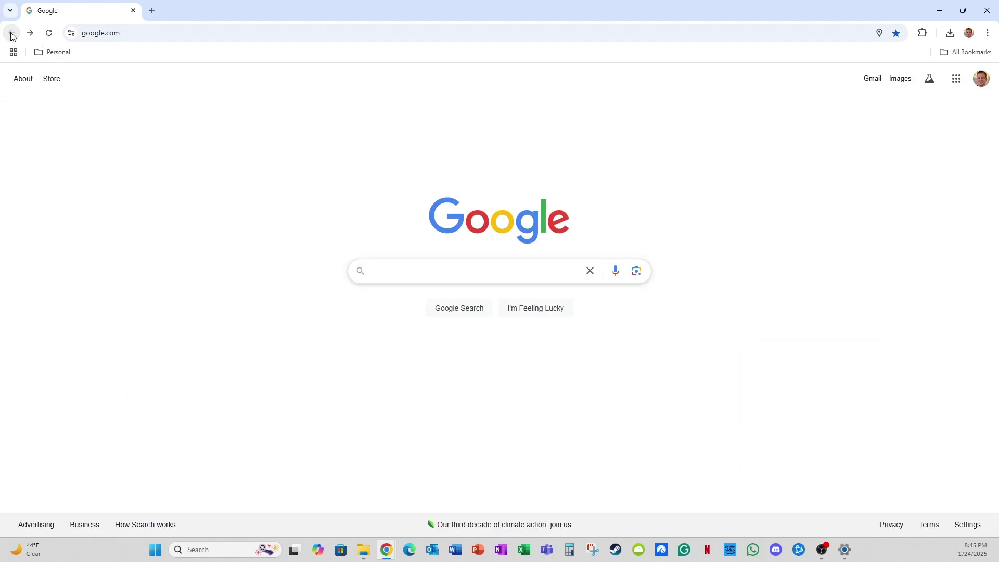
pyautogui.click(431, 273)
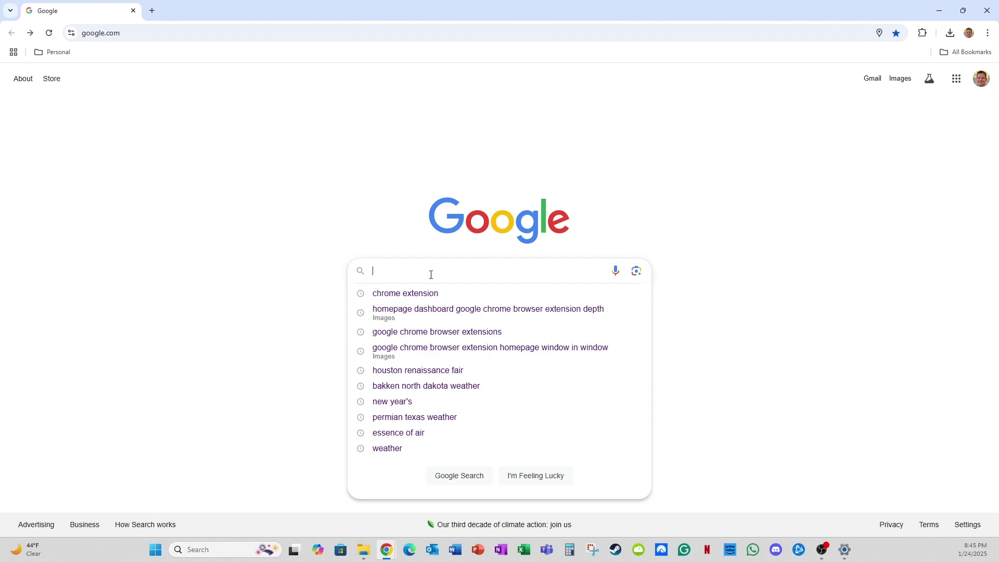
pyautogui.write('e')
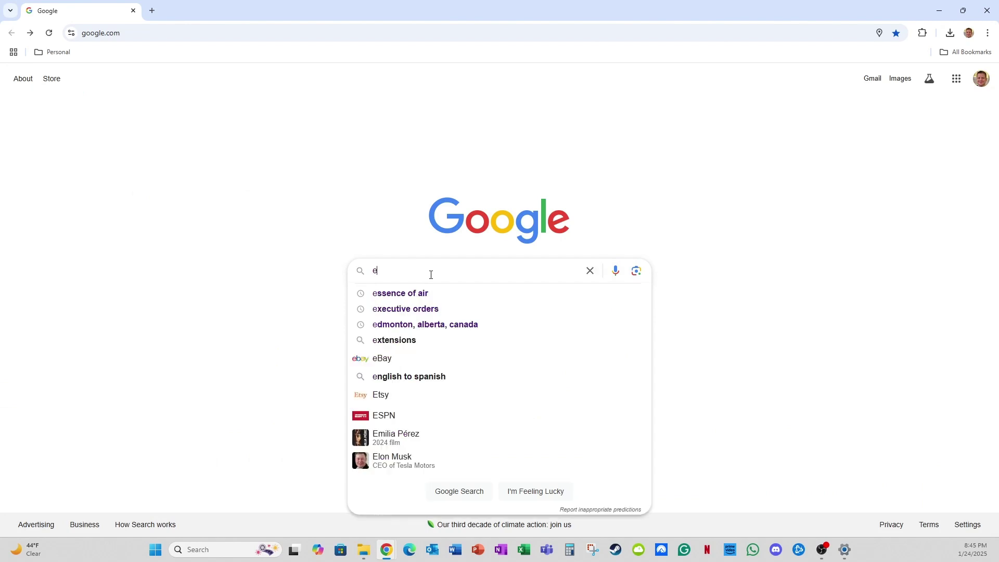
pyautogui.press('BackSpace')
pyautogui.write('chrome extension')
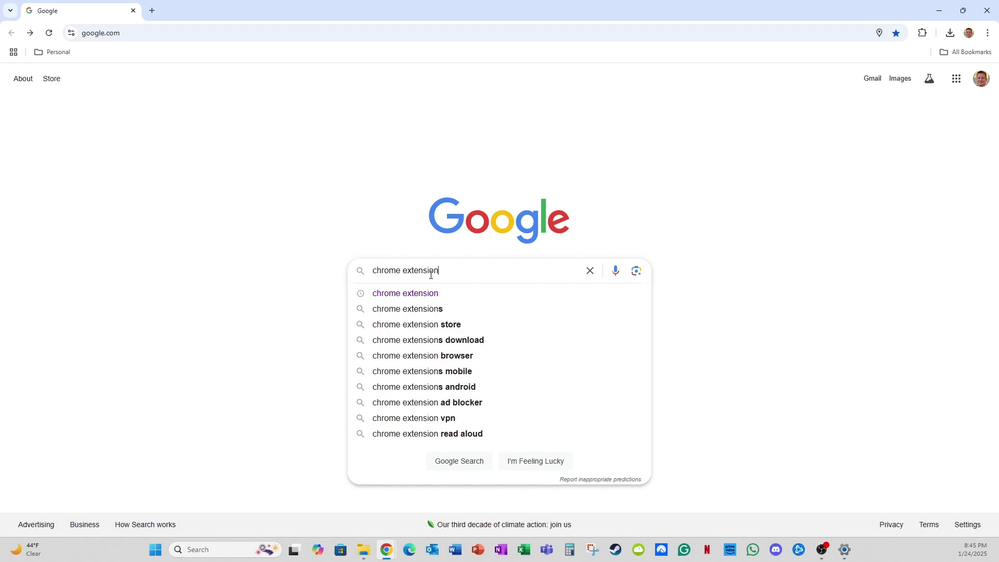
pyautogui.press('Return')
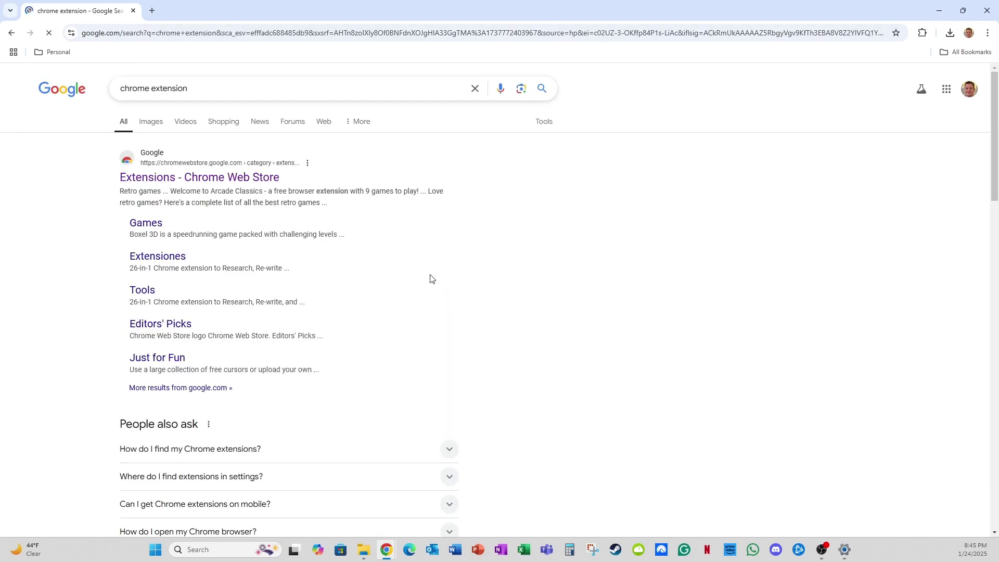
# Step: Search the Chrome Web Store for 'speed dial' and open the Speed Dial [FVD] page
pyautogui.click(211, 178)
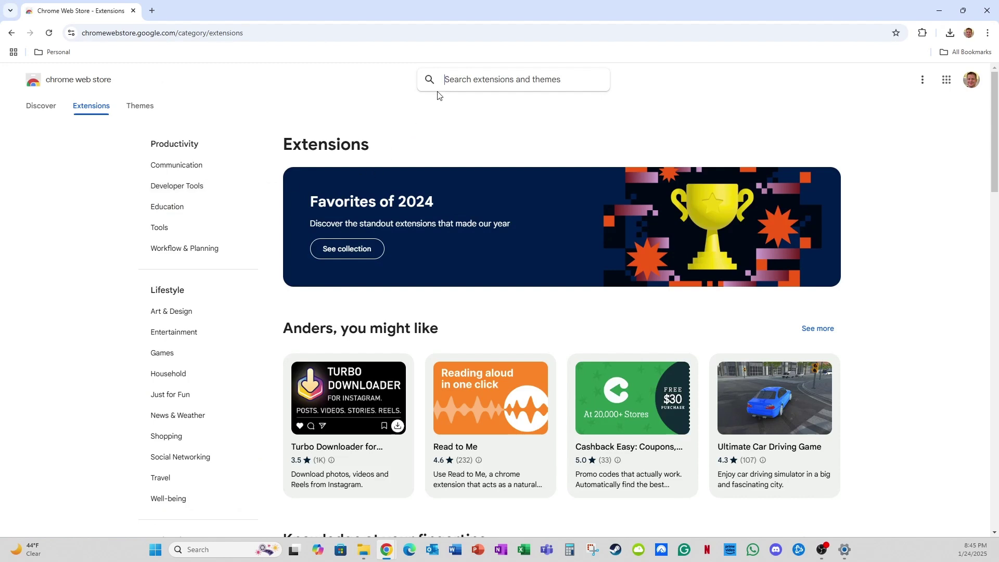
pyautogui.write('spee')
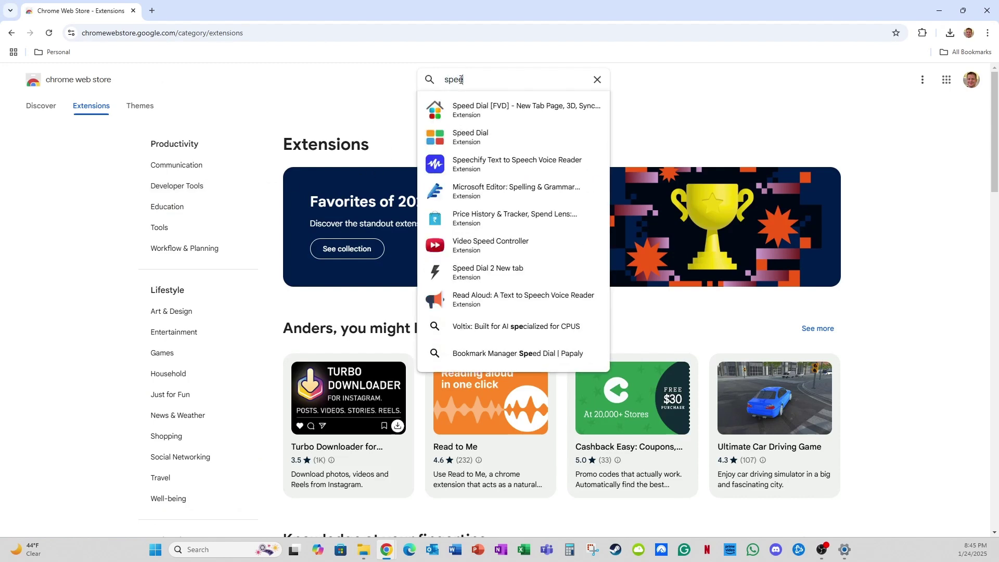
pyautogui.write('d dial')
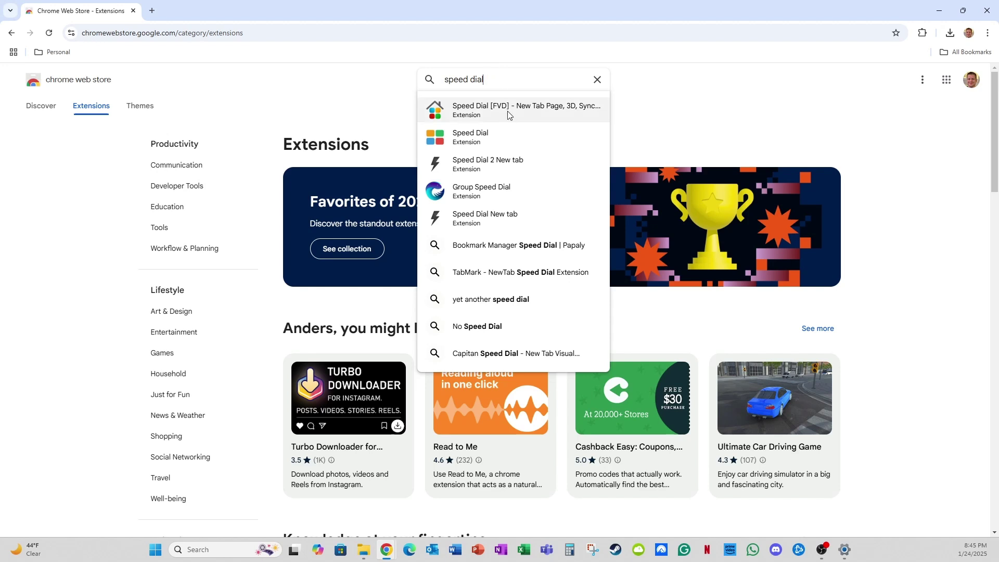
pyautogui.click(501, 75)
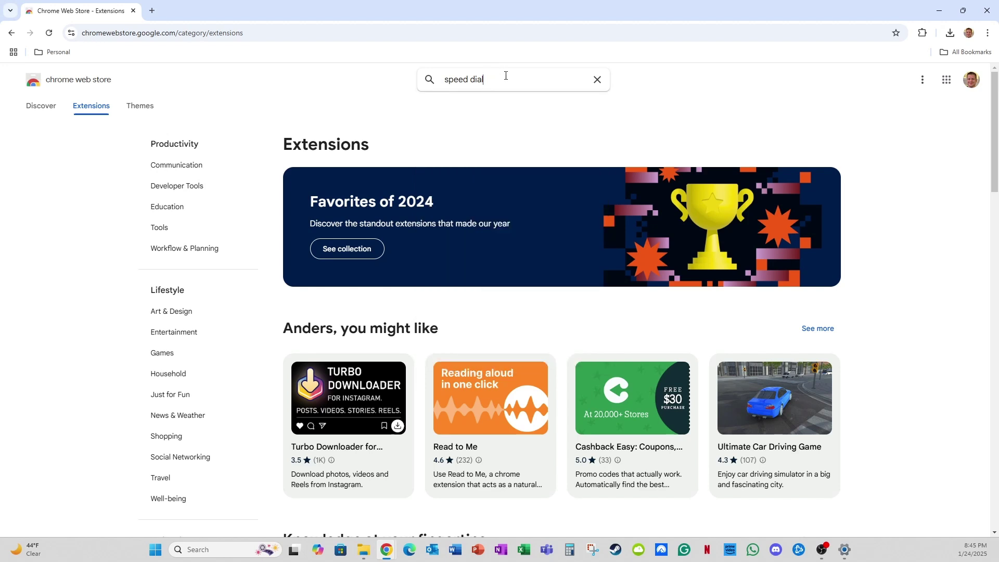
pyautogui.press('Return')
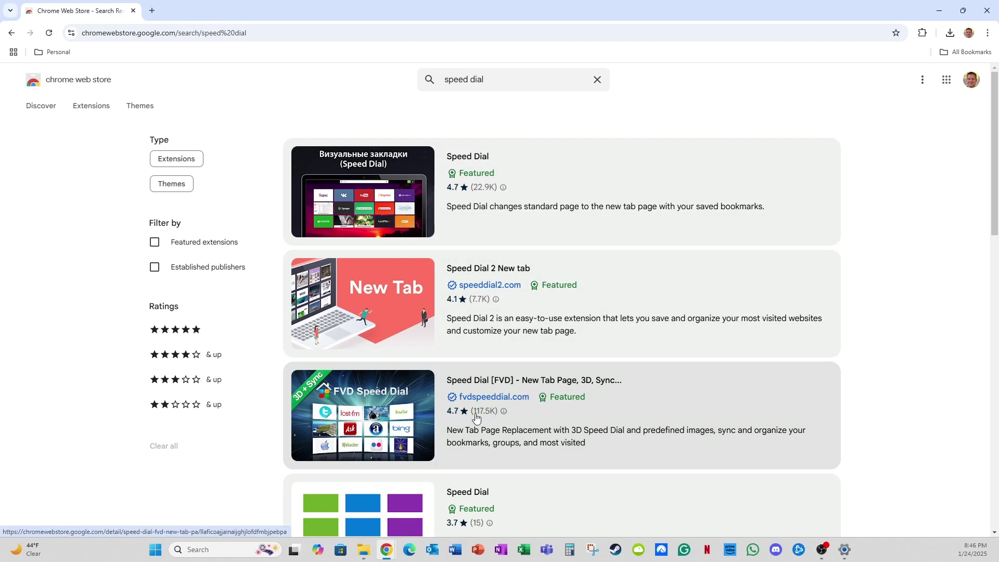
pyautogui.click(527, 387)
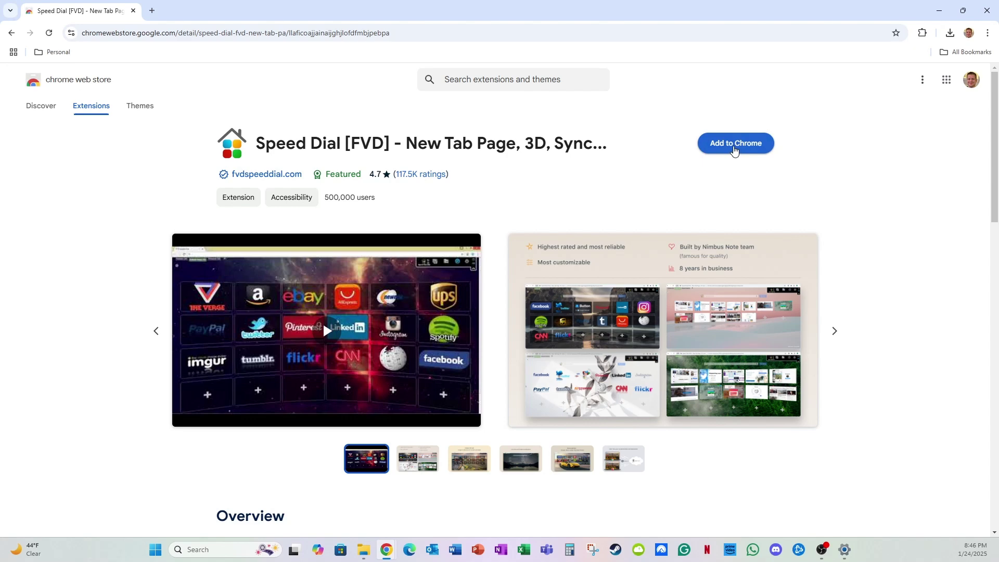
# Step: Add the Speed Dial [FVD] extension to Chrome and dismiss the added notice
pyautogui.click(734, 151)
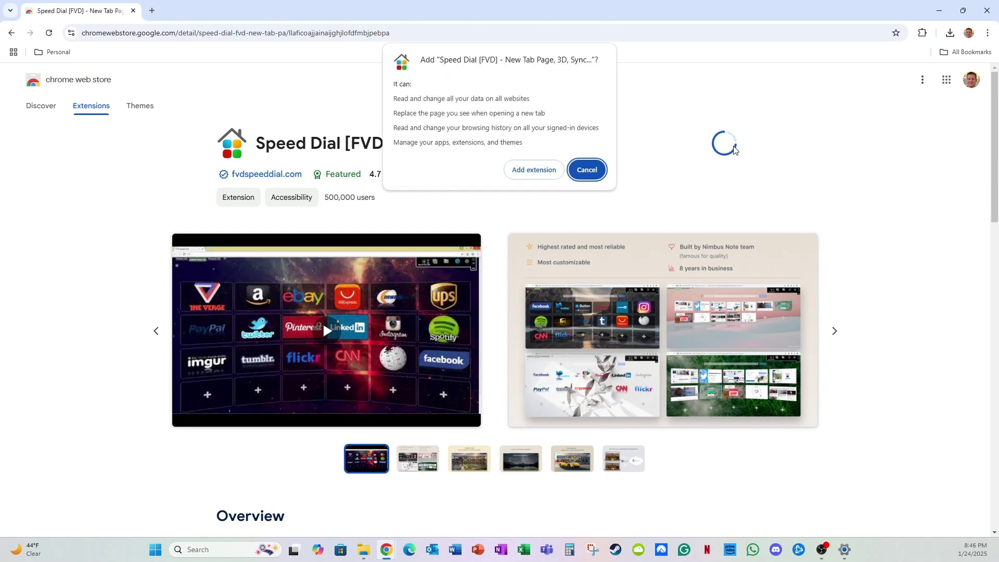
pyautogui.click(525, 173)
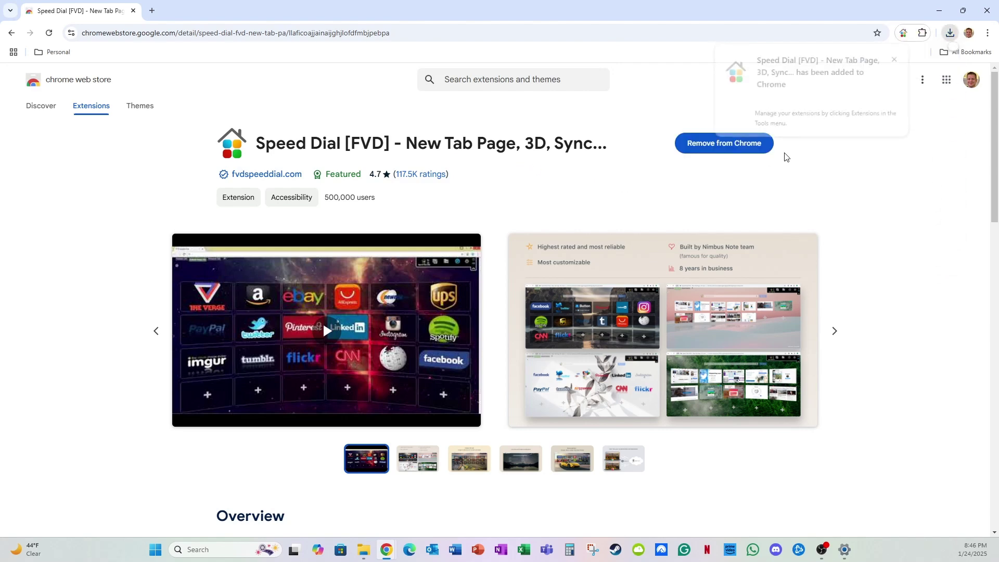
pyautogui.click(894, 59)
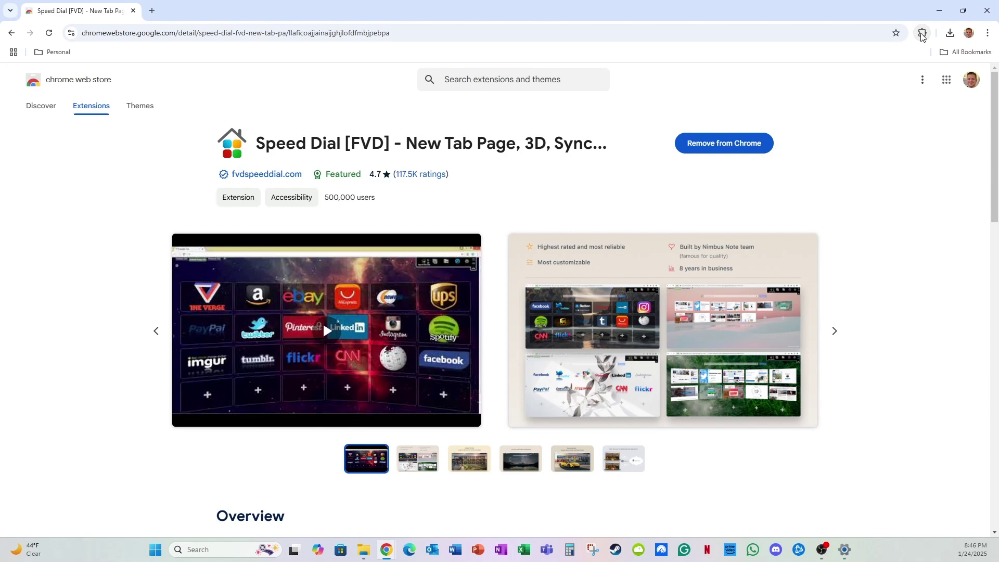
pyautogui.click(922, 35)
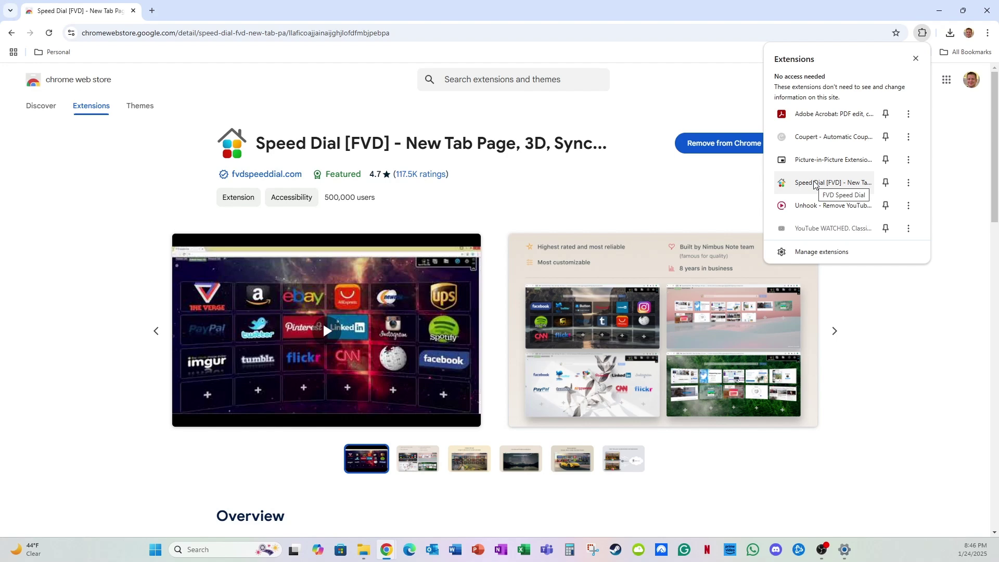
pyautogui.click(908, 183)
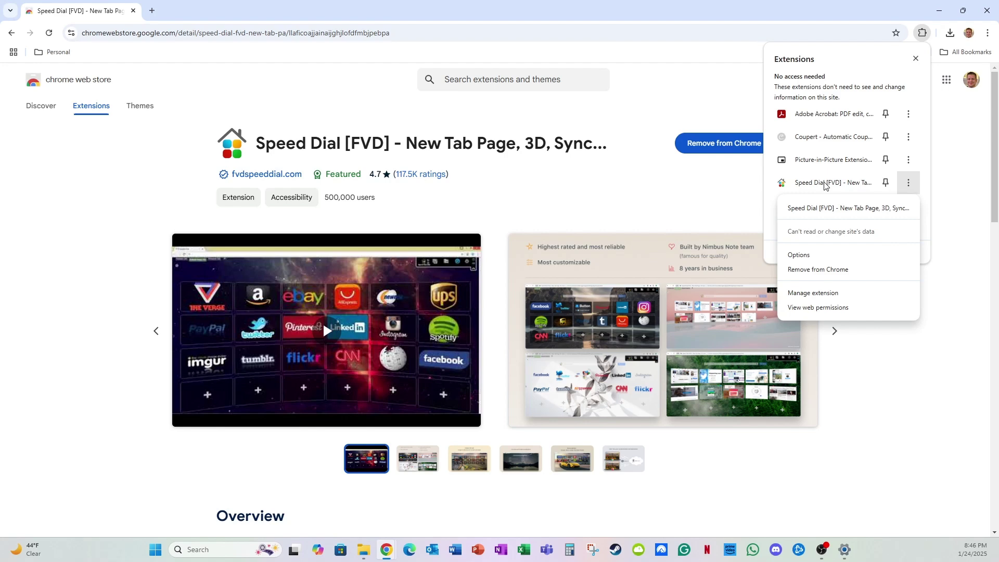
pyautogui.click(929, 180)
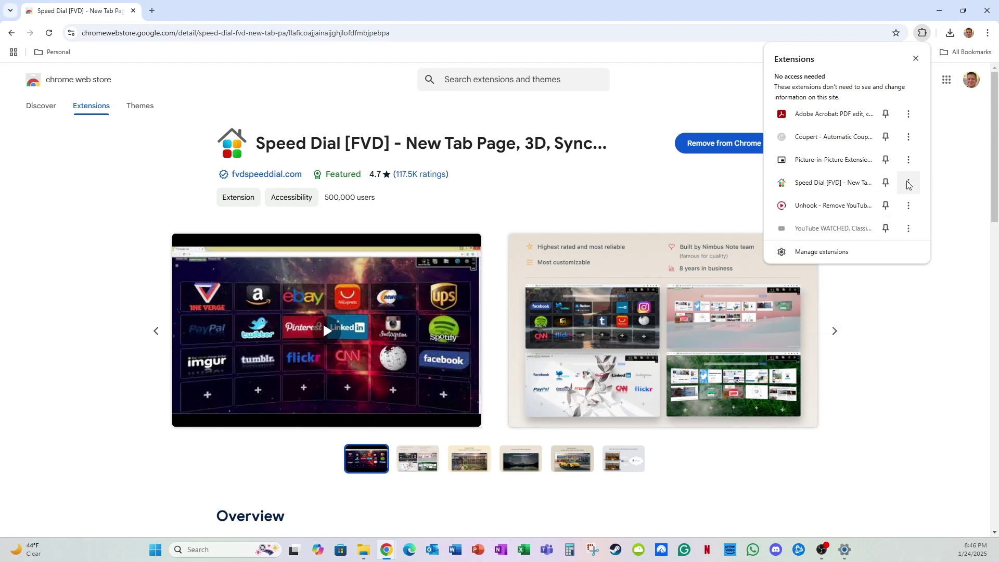
pyautogui.click(819, 184)
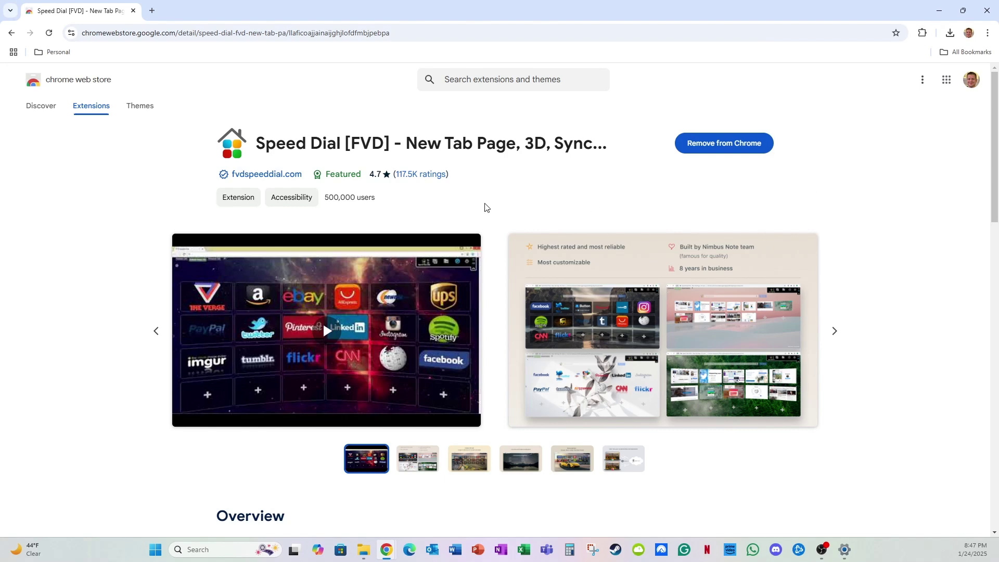
pyautogui.click(950, 33)
pyautogui.click(949, 34)
pyautogui.click(922, 33)
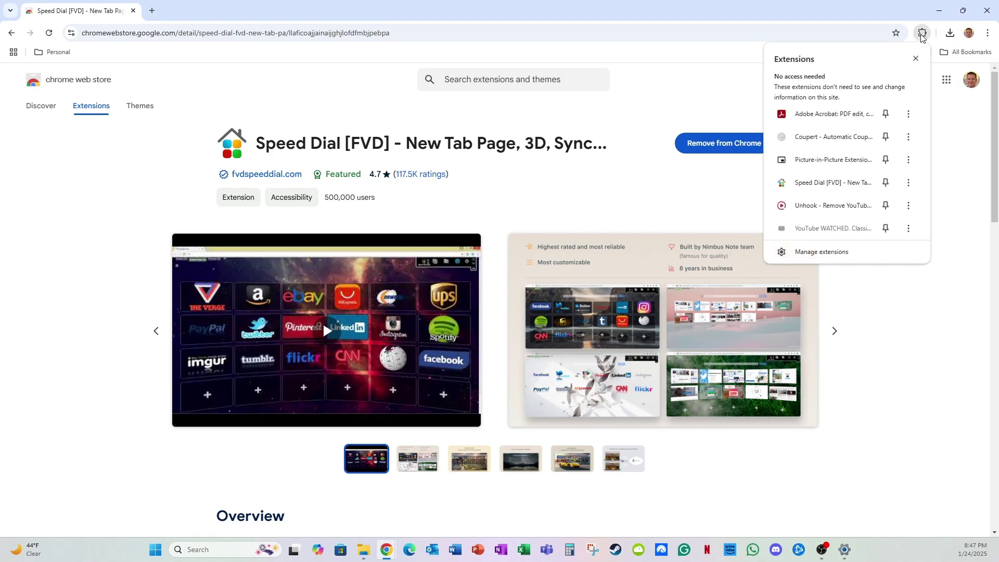
# Step: Launch Speed Dial and finish the Quick Tour with Show Most Visited and Show Recently Closed Tabs unchecked
pyautogui.click(797, 186)
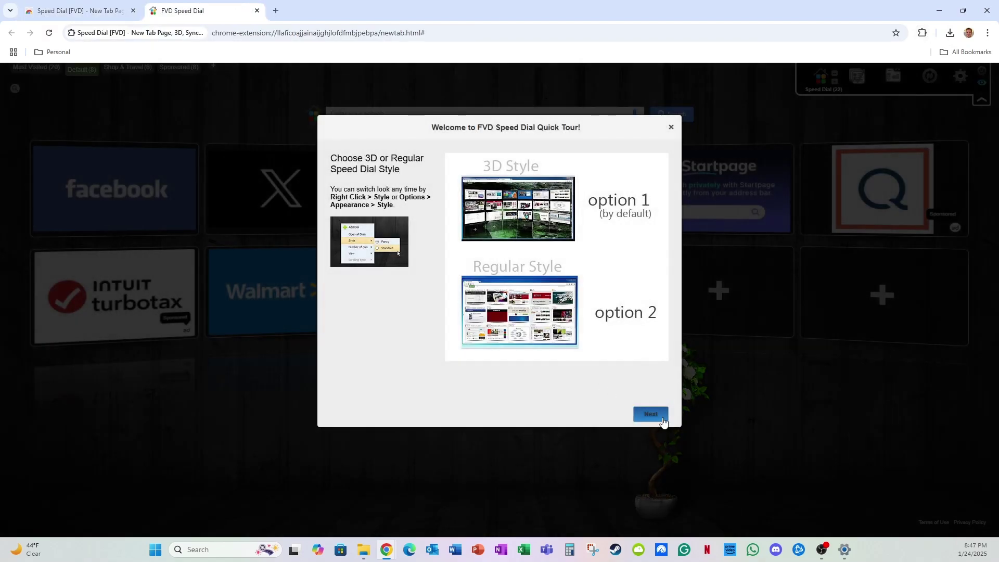
pyautogui.click(662, 419)
pyautogui.click(649, 415)
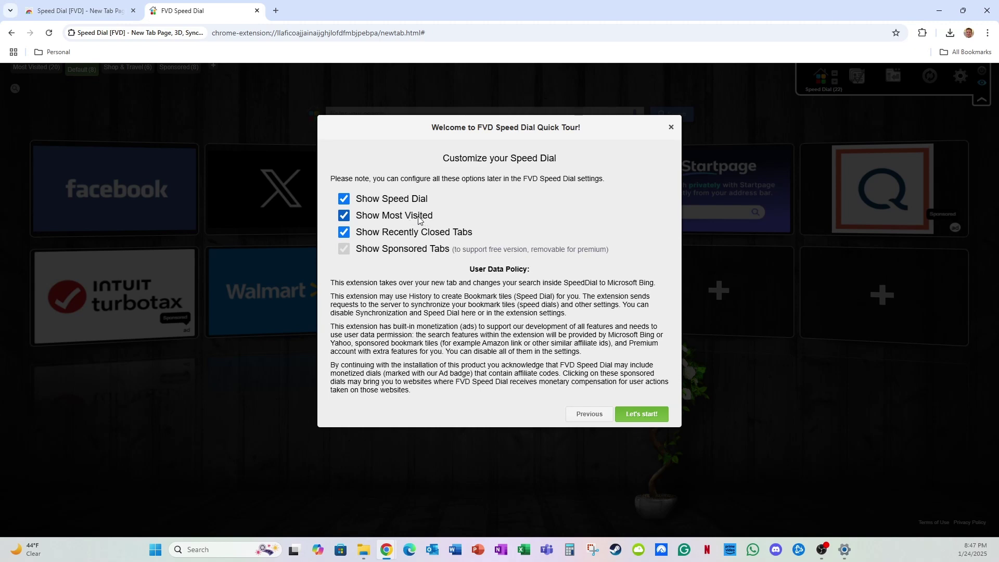
pyautogui.click(388, 219)
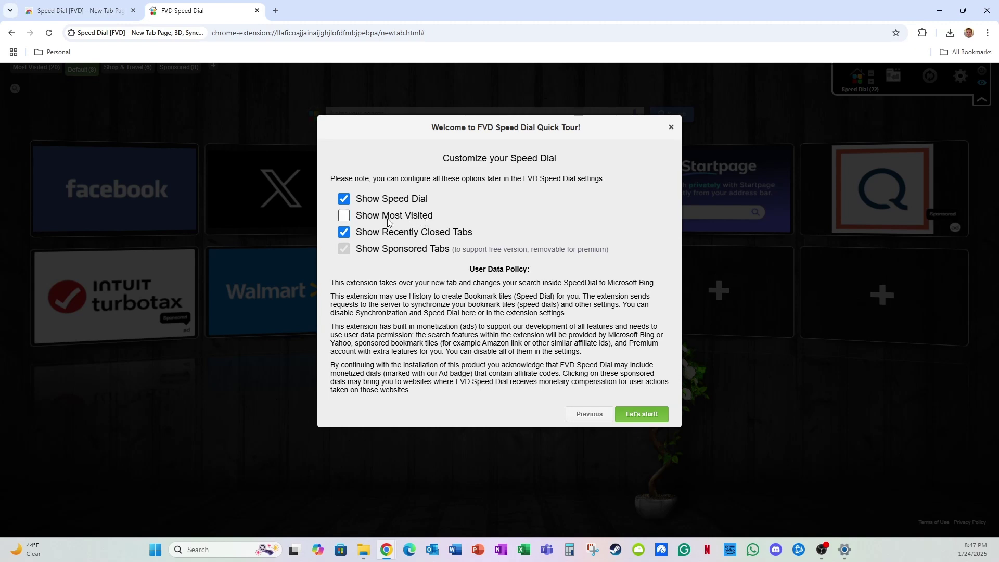
pyautogui.click(420, 235)
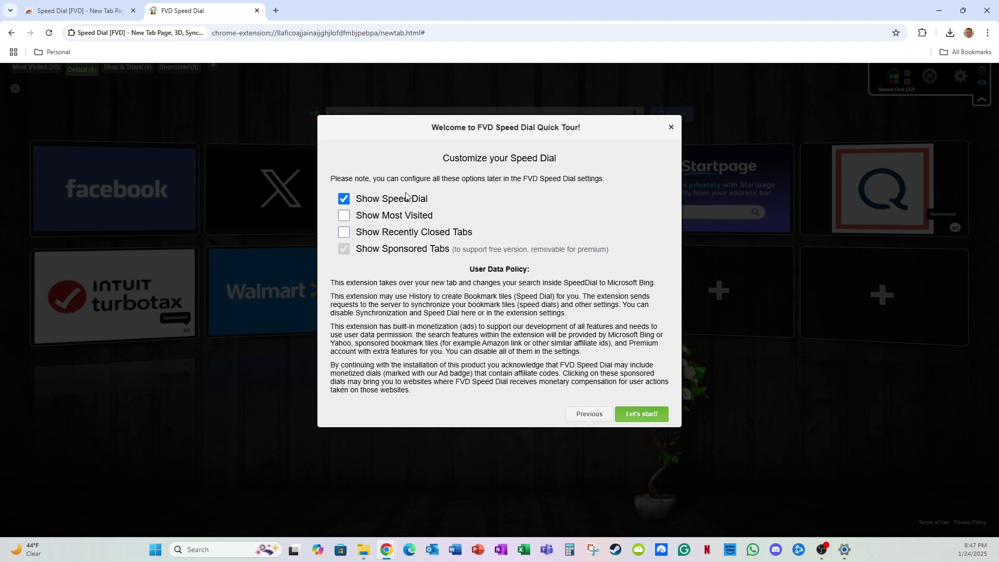
pyautogui.click(642, 414)
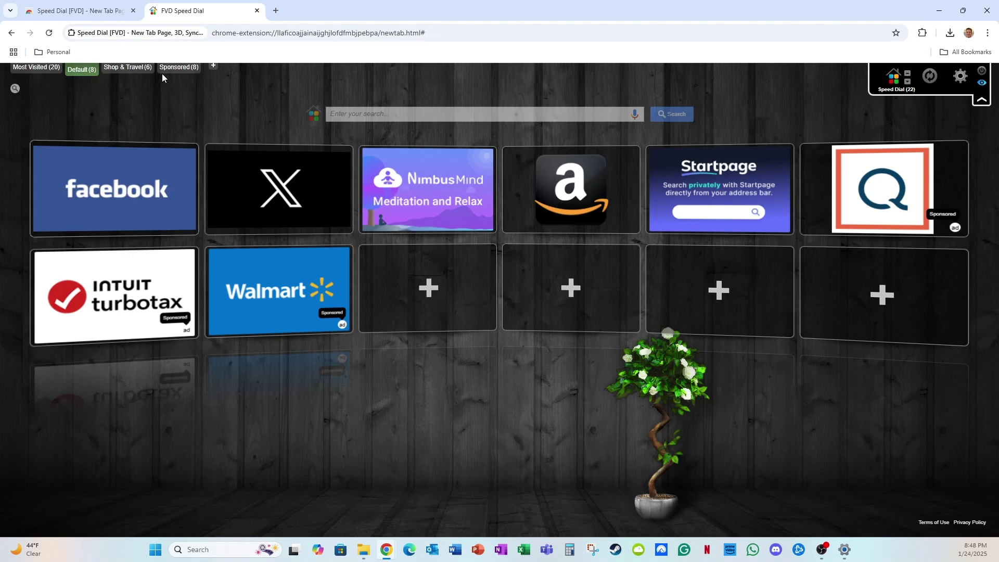
# Step: Add a group named 'test' at the Top position, then return to the Default group
pyautogui.click(214, 68)
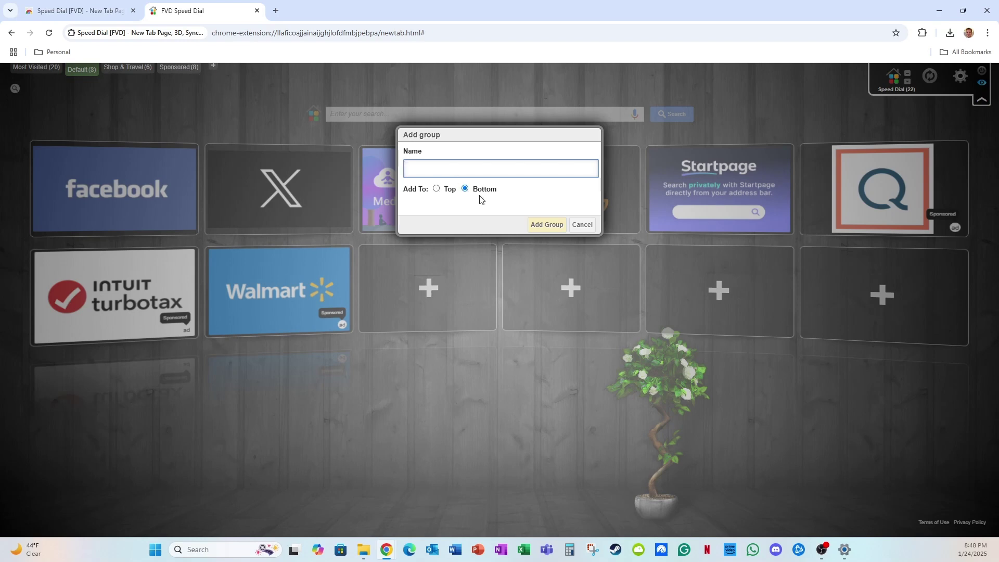
pyautogui.click(435, 188)
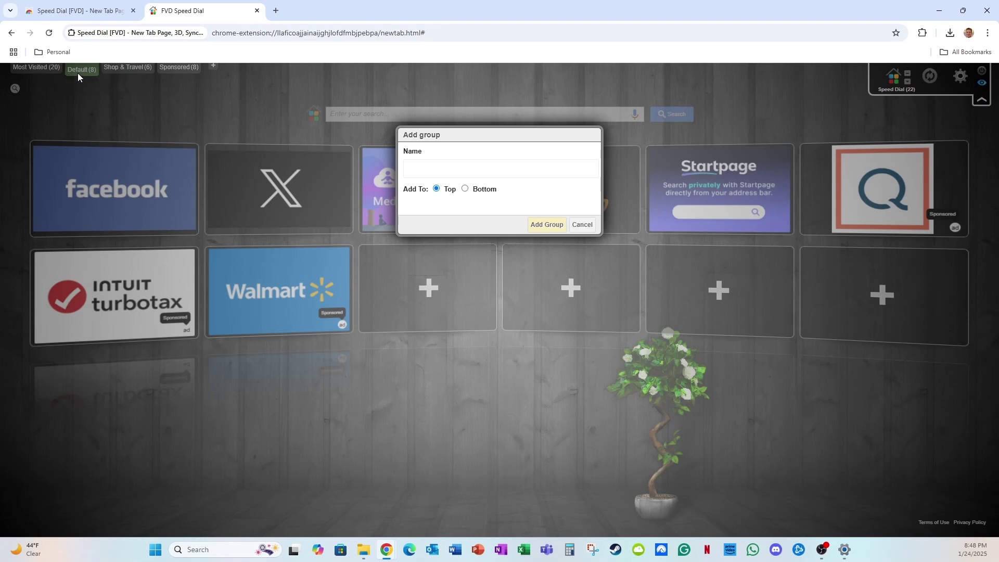
pyautogui.click(446, 170)
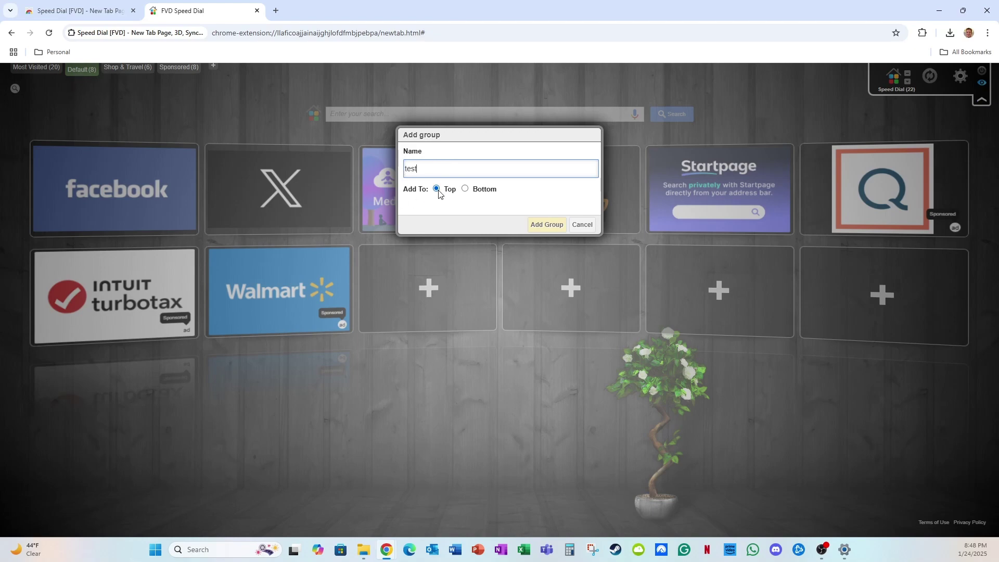
pyautogui.click(547, 224)
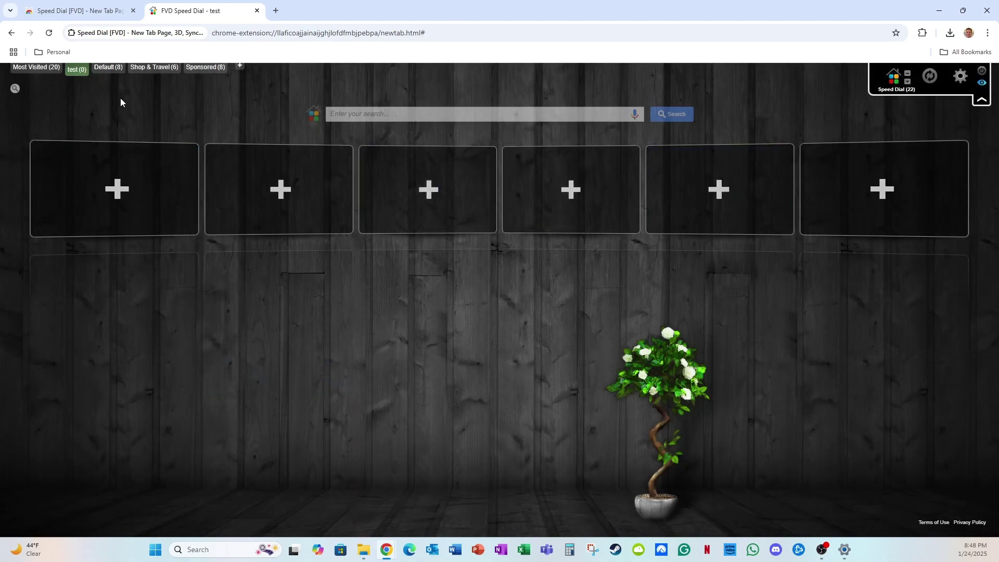
pyautogui.click(112, 72)
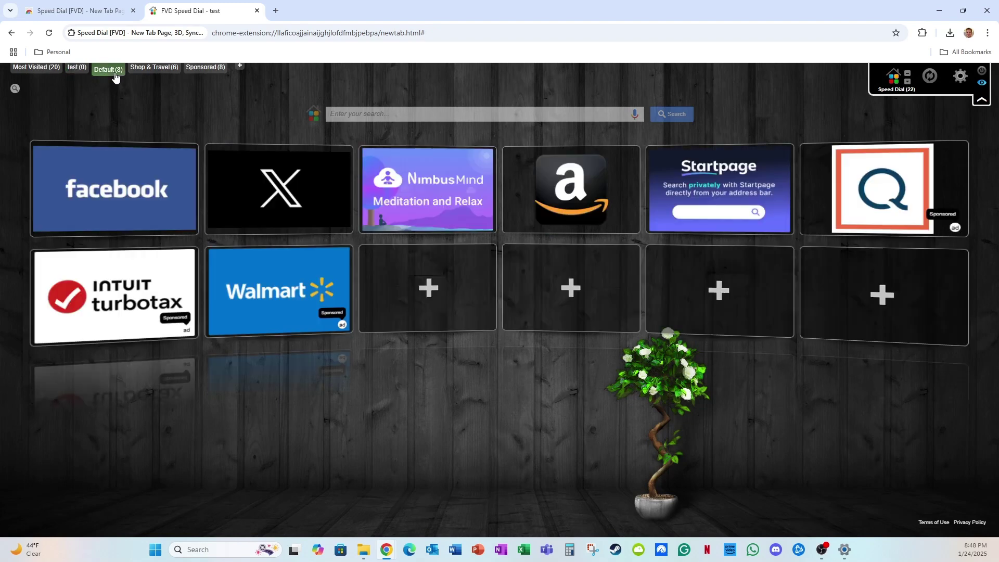
# Step: View the test group, then switch to Sponsored and bring up its context menu
pyautogui.click(82, 75)
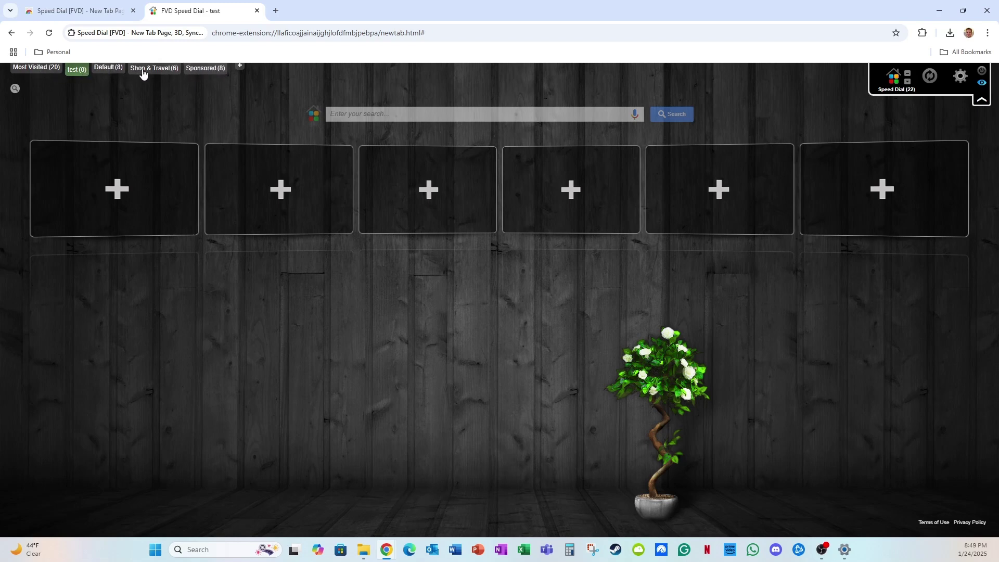
pyautogui.click(196, 72)
pyautogui.rightClick(195, 71)
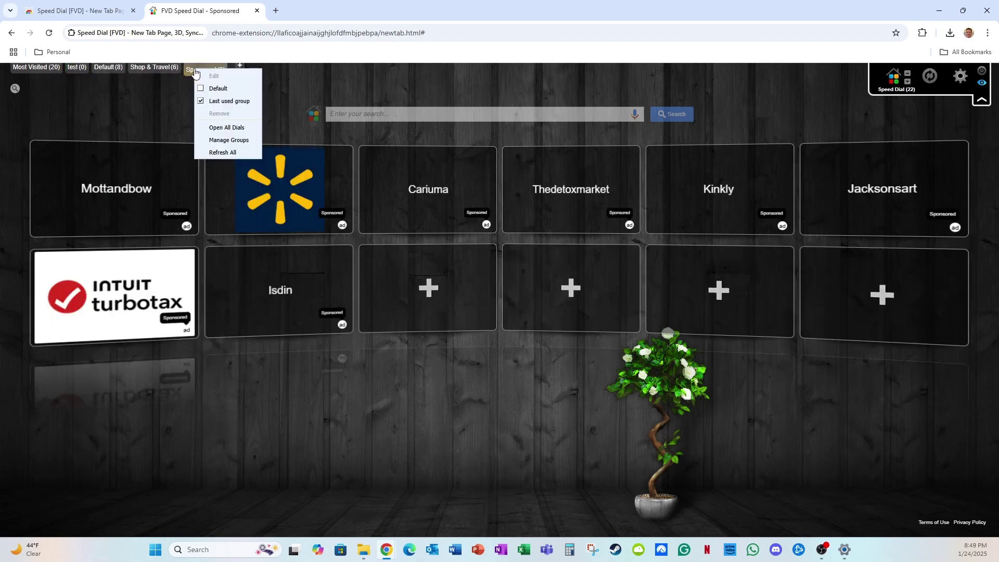
# Step: In Manage Groups, delete the Default and Shop & Travel groups and save
pyautogui.click(250, 140)
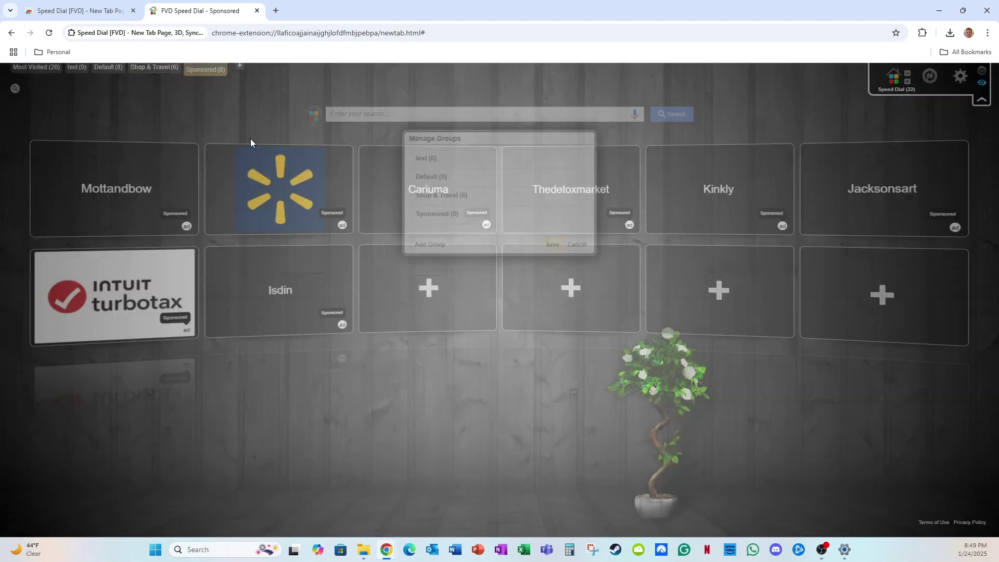
pyautogui.moveTo(439, 163)
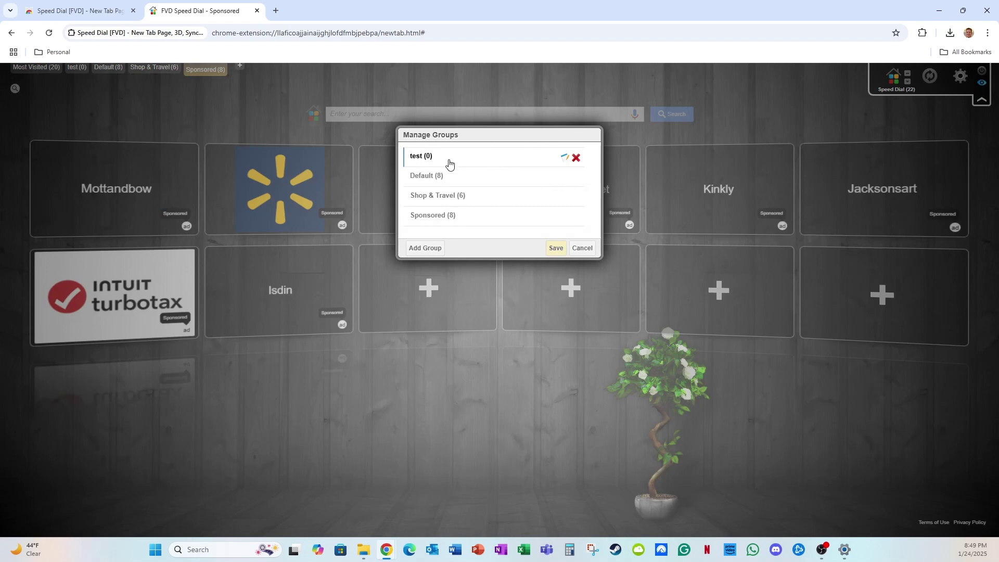
pyautogui.moveTo(519, 204)
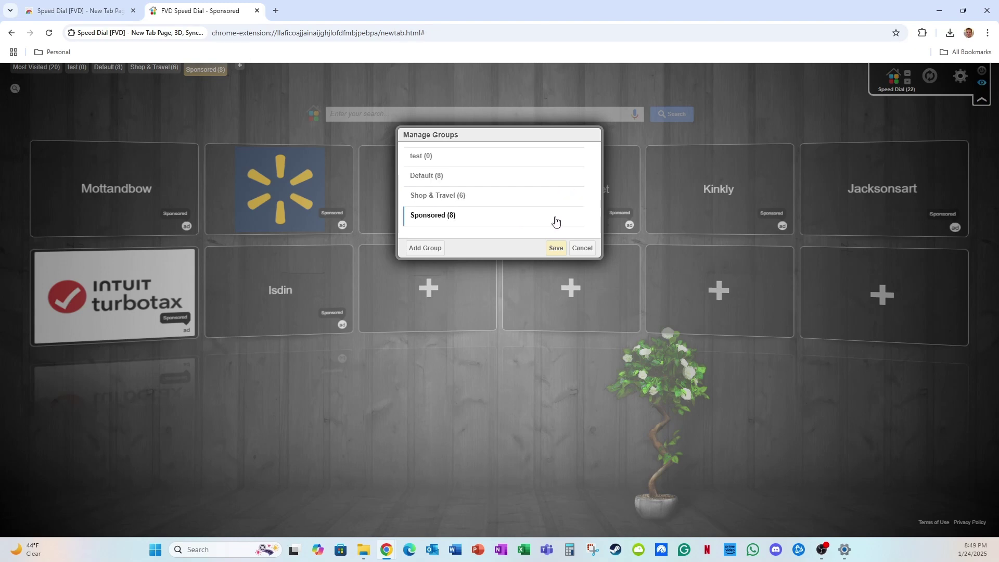
pyautogui.click(576, 178)
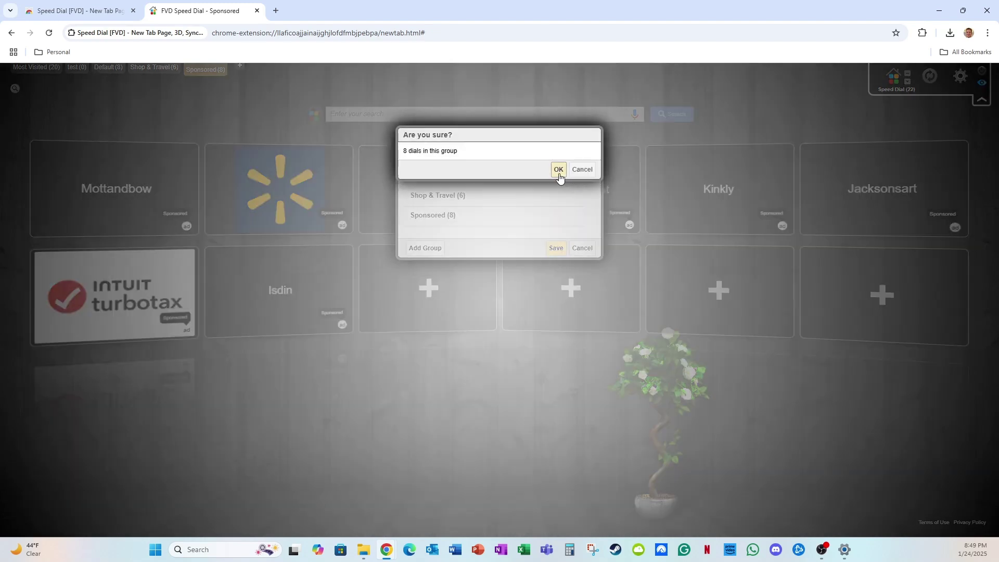
pyautogui.click(558, 170)
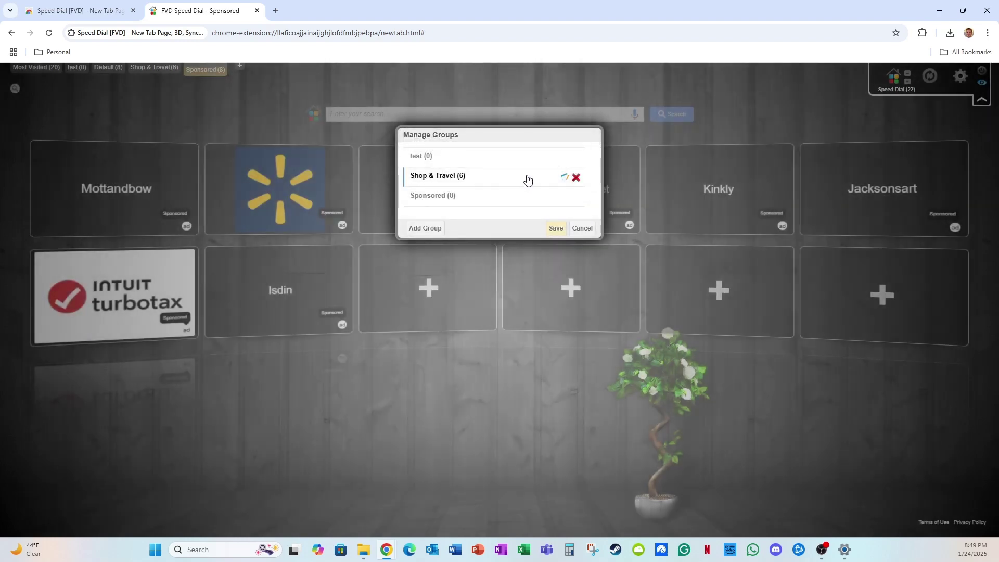
pyautogui.click(576, 178)
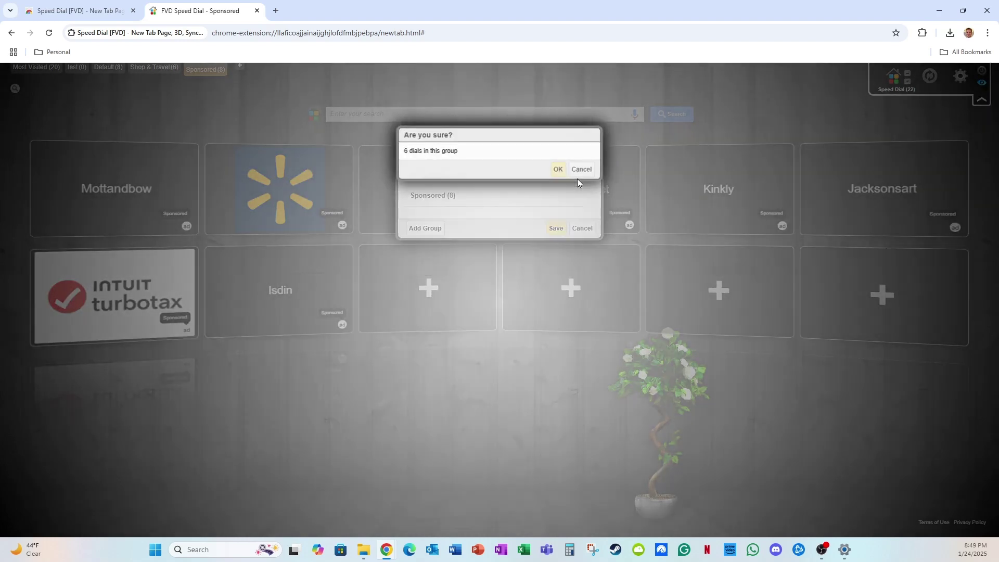
pyautogui.click(557, 169)
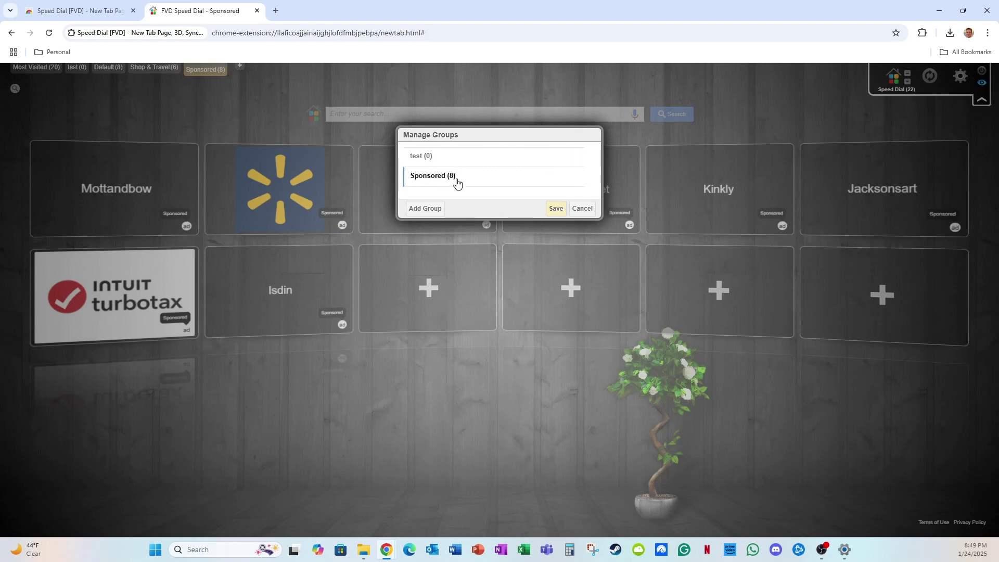
pyautogui.click(555, 208)
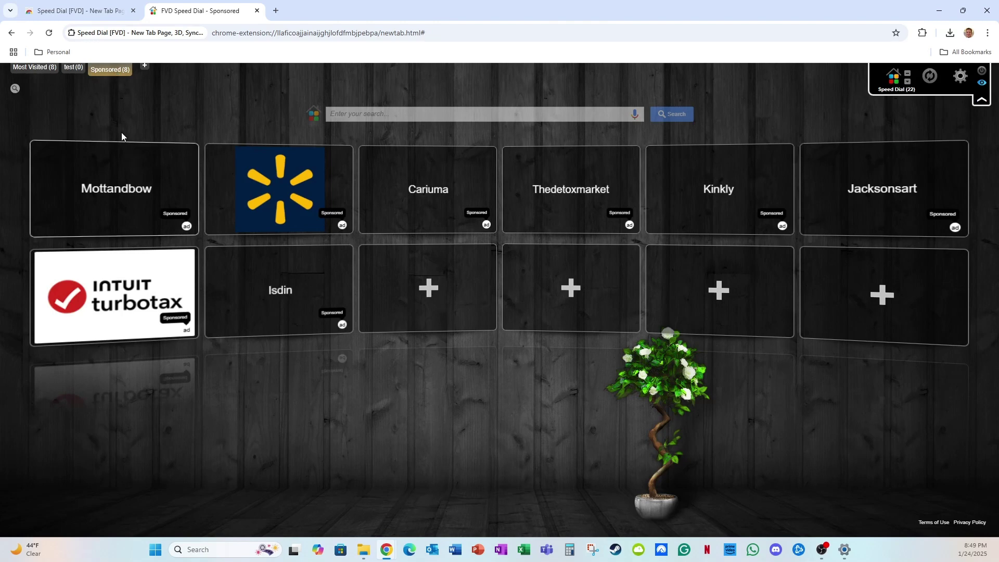
# Step: Delete the Mottandbow dial, ticking Don't show it again for future confirmations
pyautogui.rightClick(113, 188)
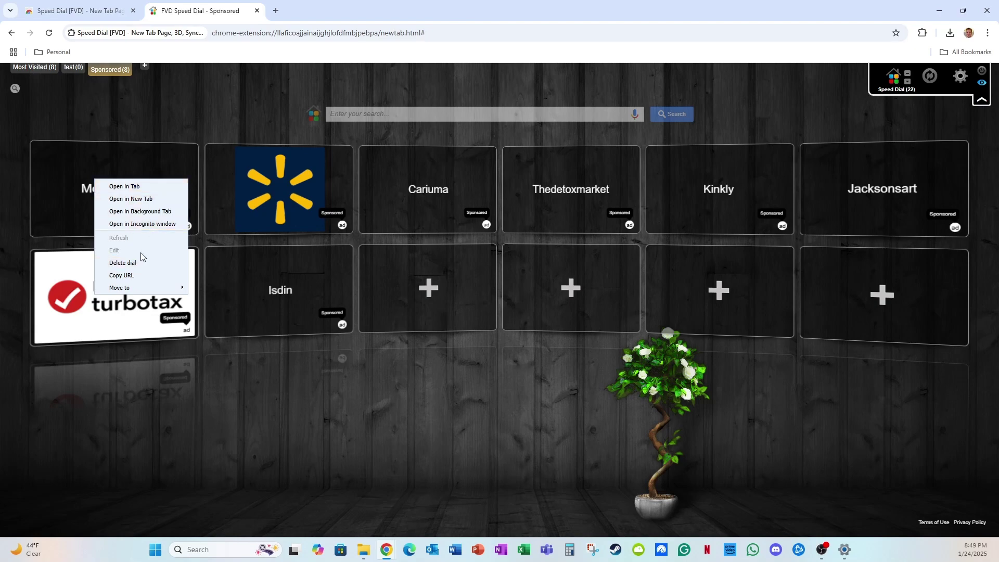
pyautogui.click(148, 266)
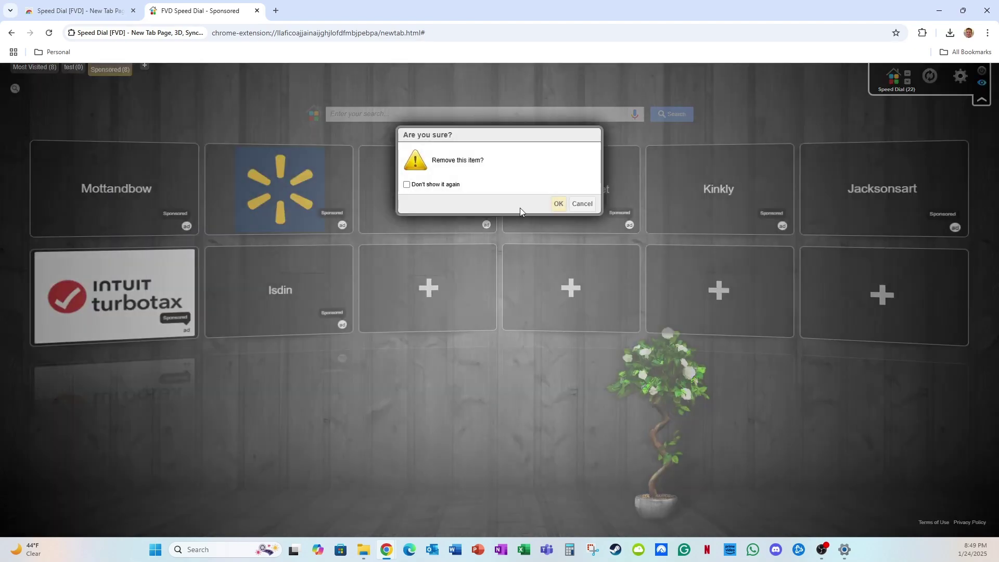
pyautogui.click(407, 185)
pyautogui.click(558, 204)
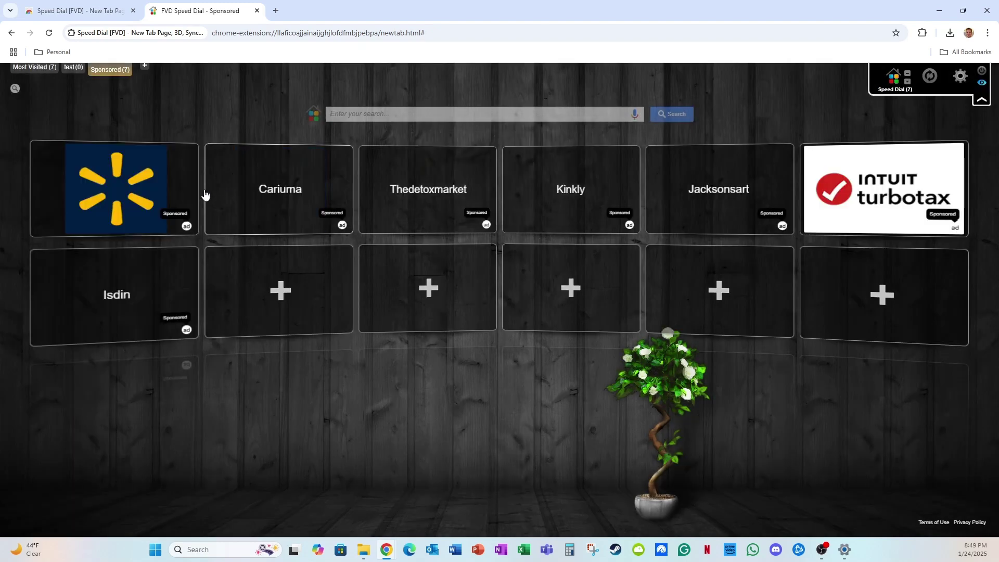
# Step: Delete the remaining dials: Walmart, Cariuma, Thedetoxmarket, Kinkly, Jacksonsart, TurboTax and Isdin
pyautogui.rightClick(110, 178)
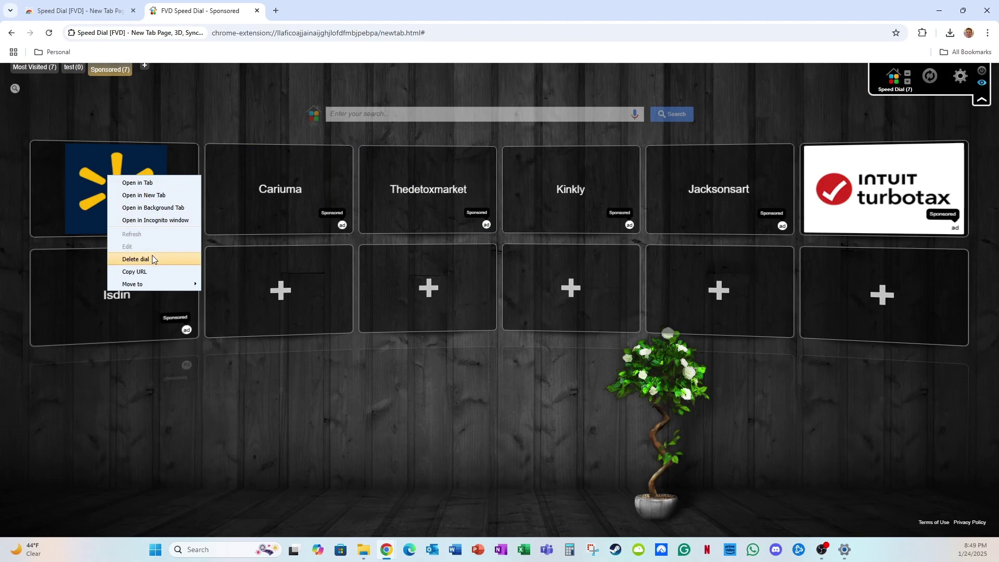
pyautogui.click(149, 258)
pyautogui.rightClick(120, 177)
pyautogui.click(148, 259)
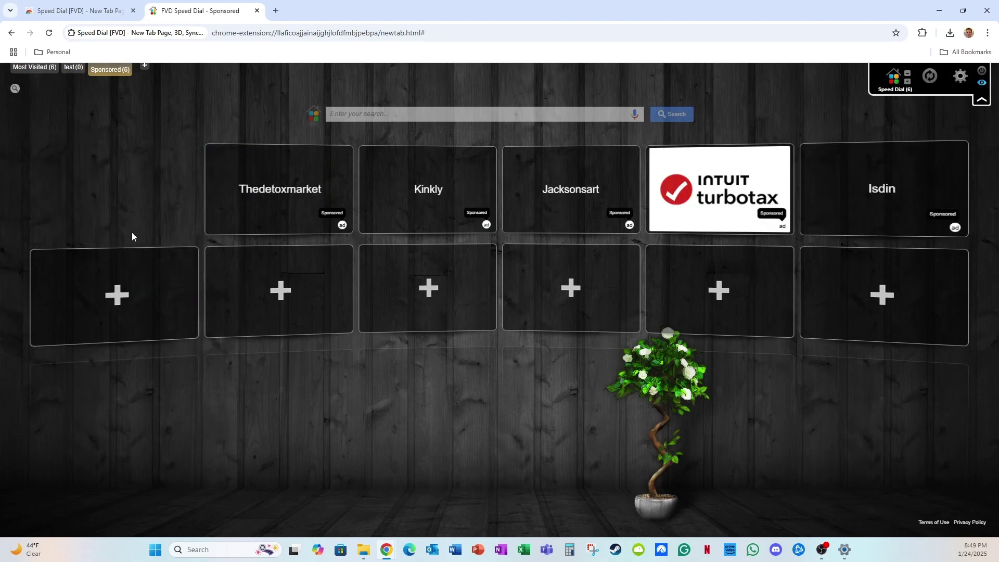
pyautogui.rightClick(97, 182)
pyautogui.click(136, 263)
pyautogui.rightClick(110, 175)
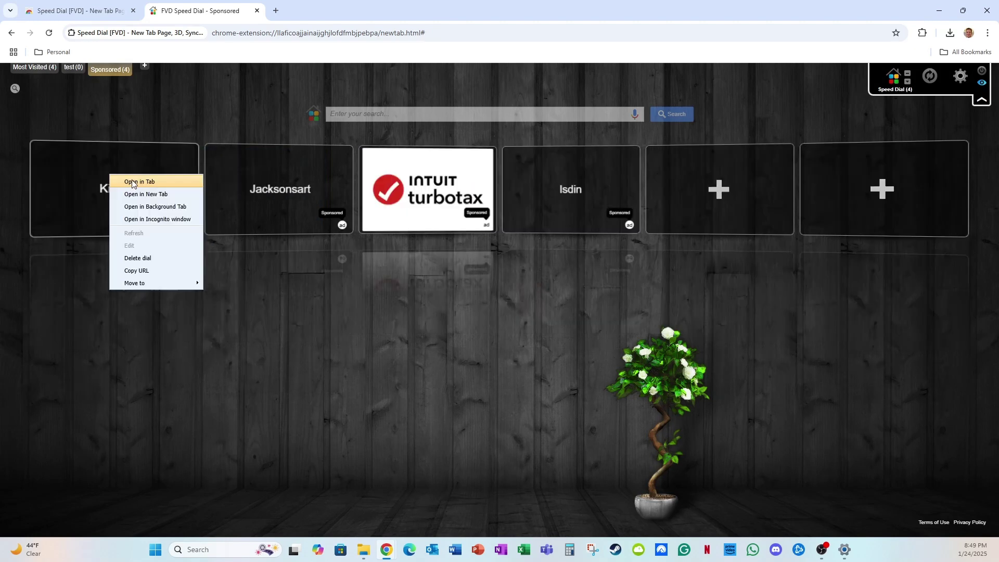
pyautogui.click(148, 258)
pyautogui.rightClick(99, 182)
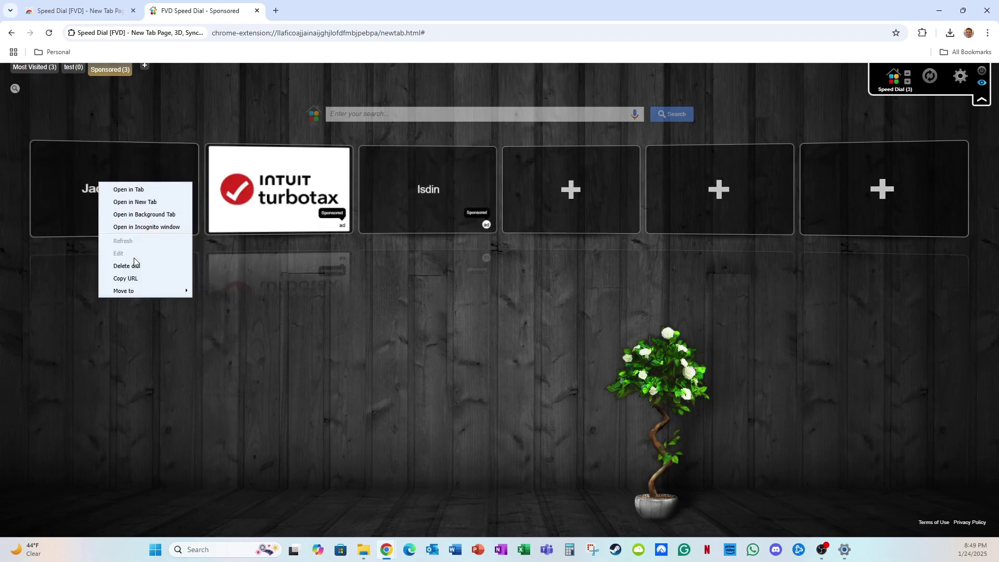
pyautogui.click(130, 265)
pyautogui.rightClick(107, 171)
pyautogui.click(149, 251)
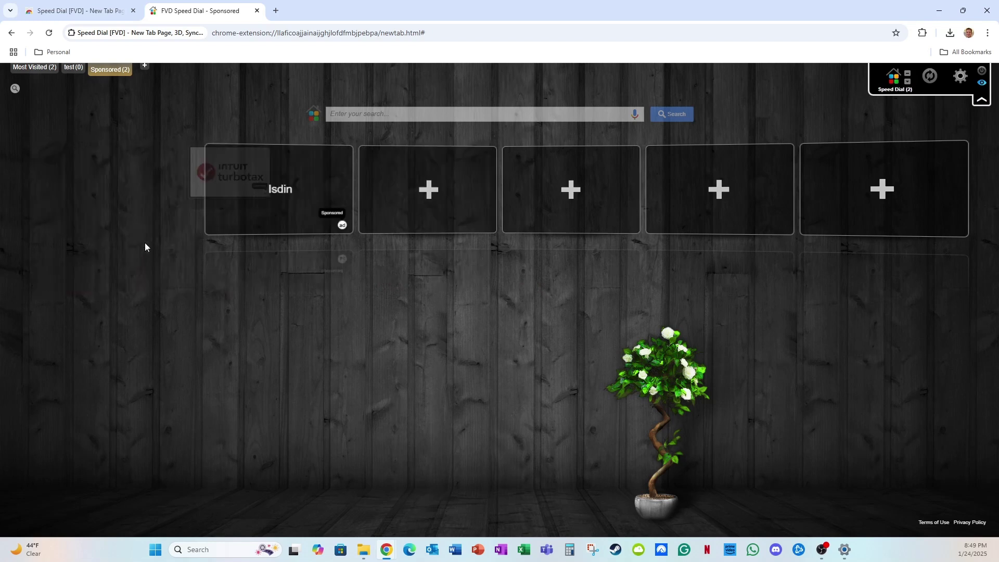
pyautogui.rightClick(107, 173)
pyautogui.click(139, 256)
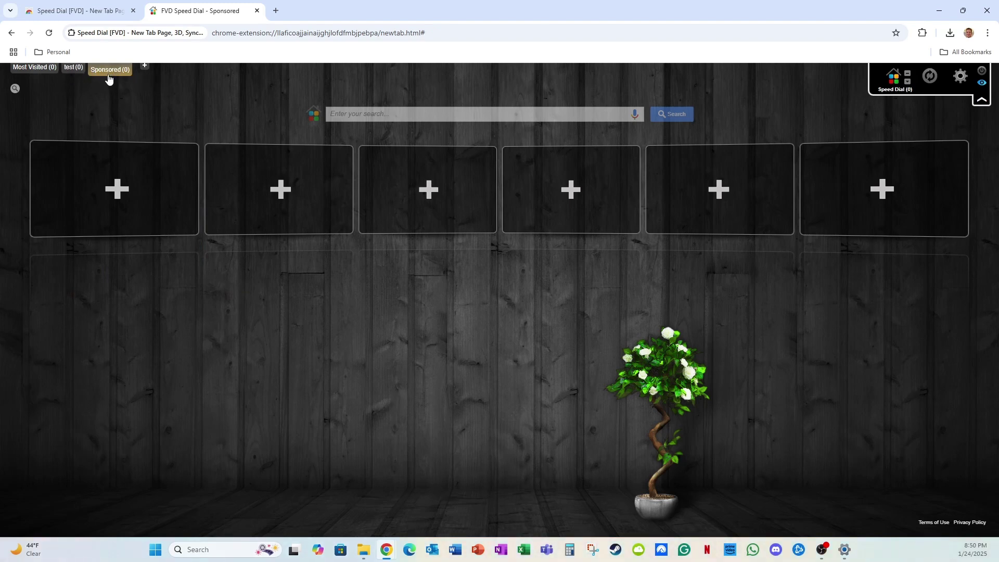
# Step: Switch to the empty test group and try adding a dial from the page menu, then cancel
pyautogui.click(74, 68)
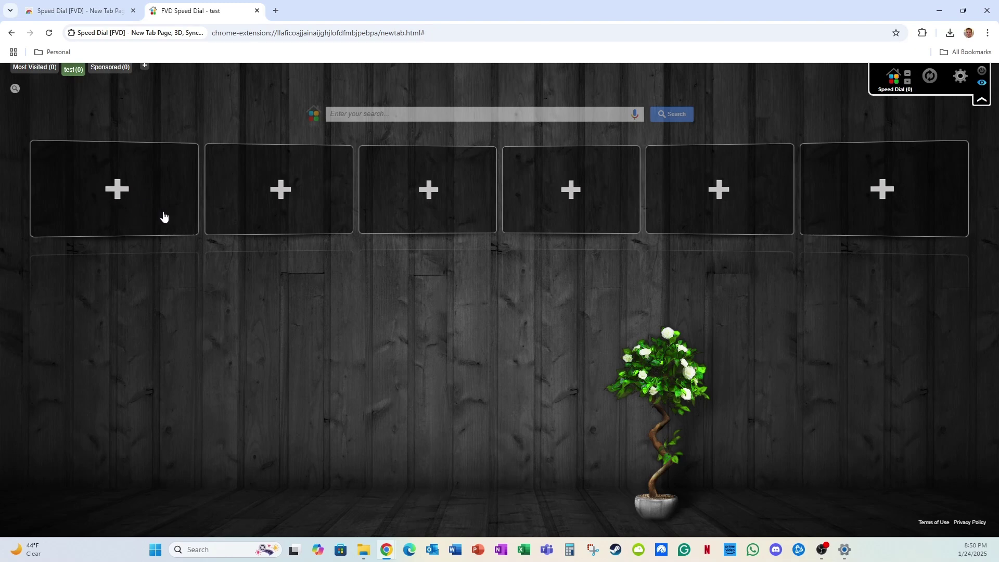
pyautogui.rightClick(134, 242)
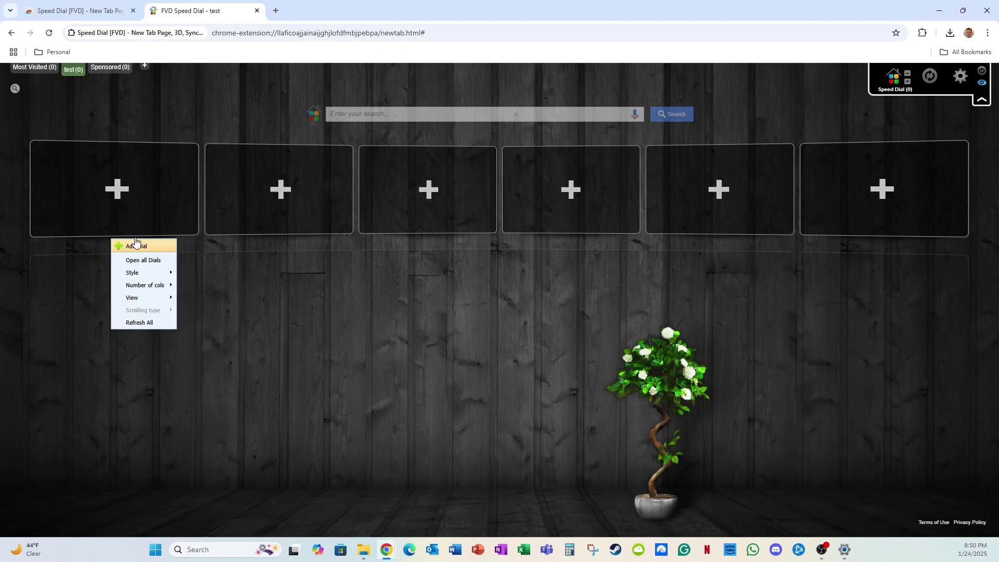
pyautogui.click(232, 265)
pyautogui.rightClick(191, 255)
pyautogui.click(220, 263)
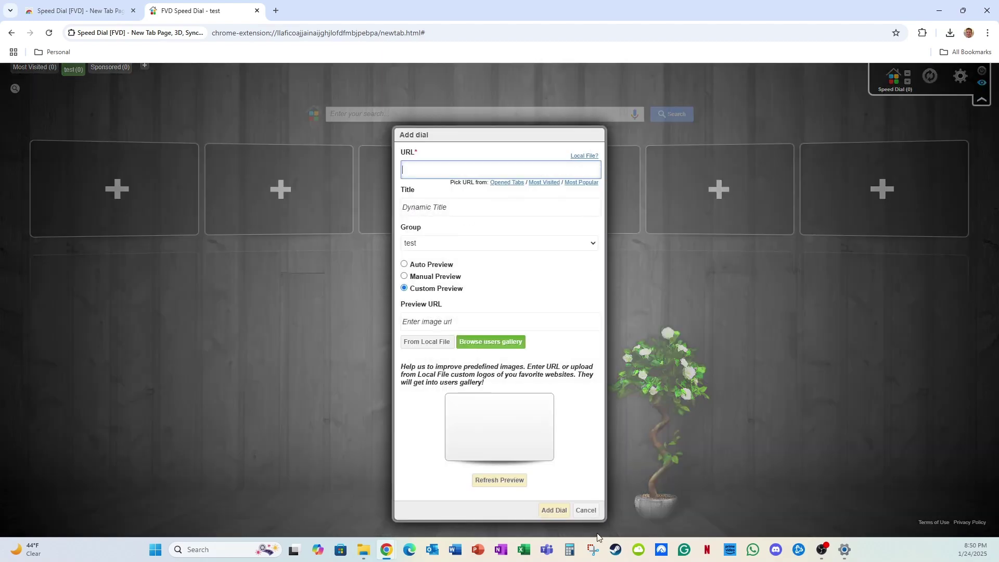
pyautogui.click(586, 511)
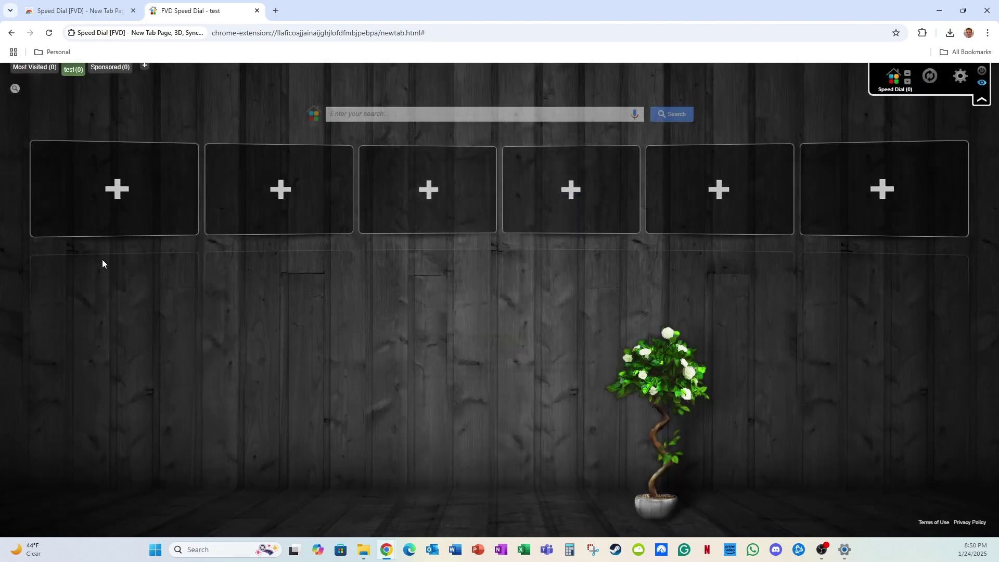
# Step: Bring up the add-dial form from the first empty tile, then cancel it with Escape
pyautogui.click(116, 190)
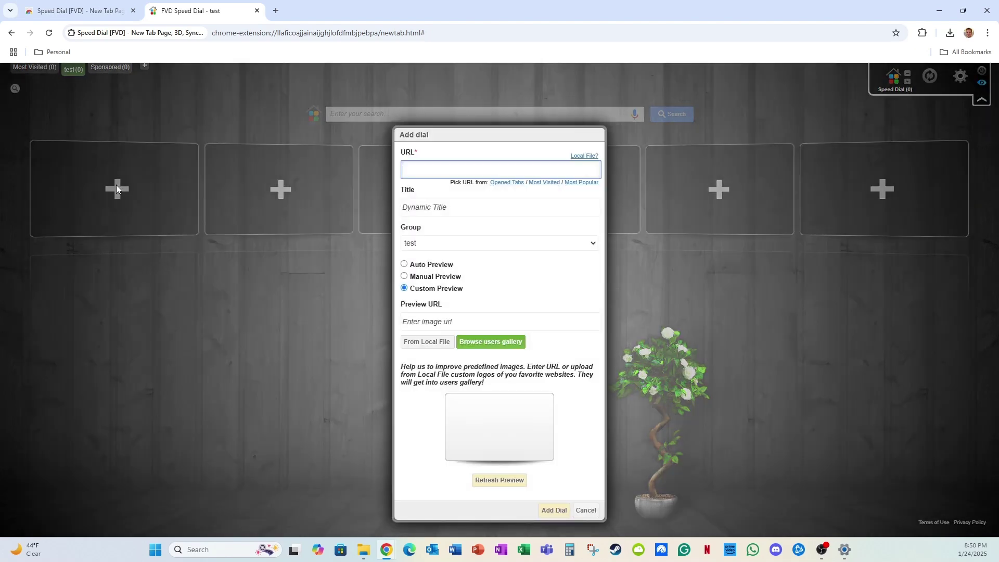
pyautogui.click(512, 169)
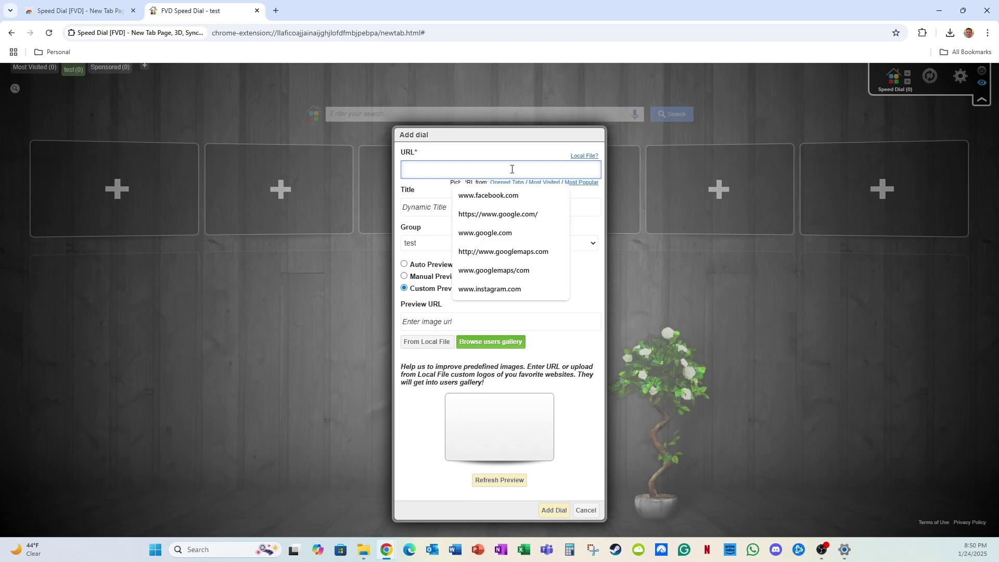
pyautogui.press('Escape')
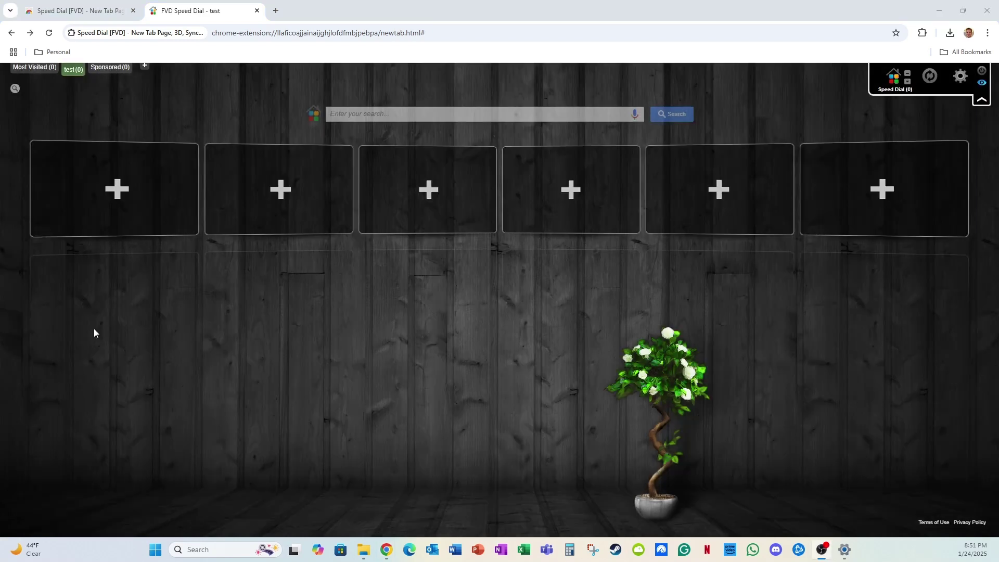
pyautogui.click(117, 189)
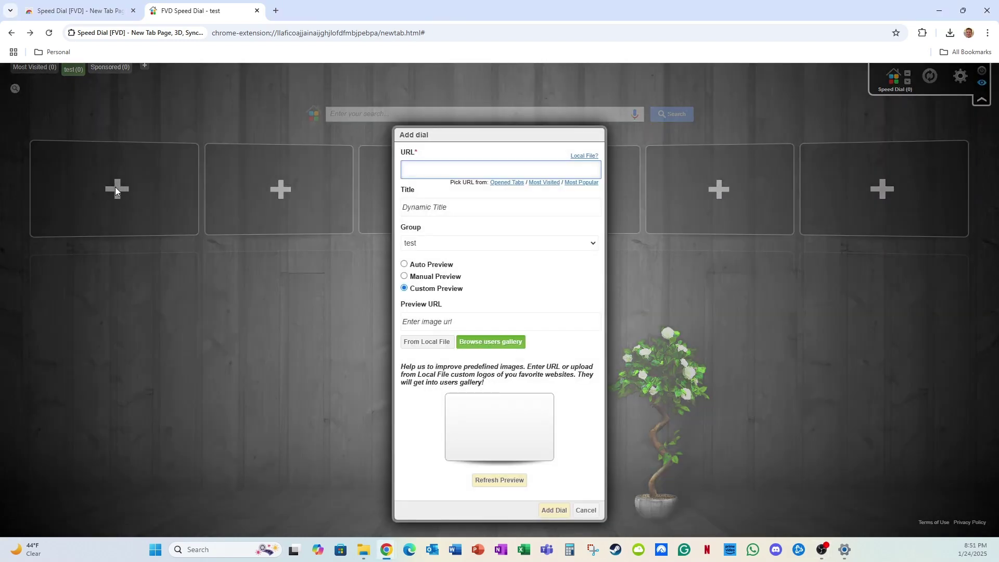
pyautogui.click(466, 171)
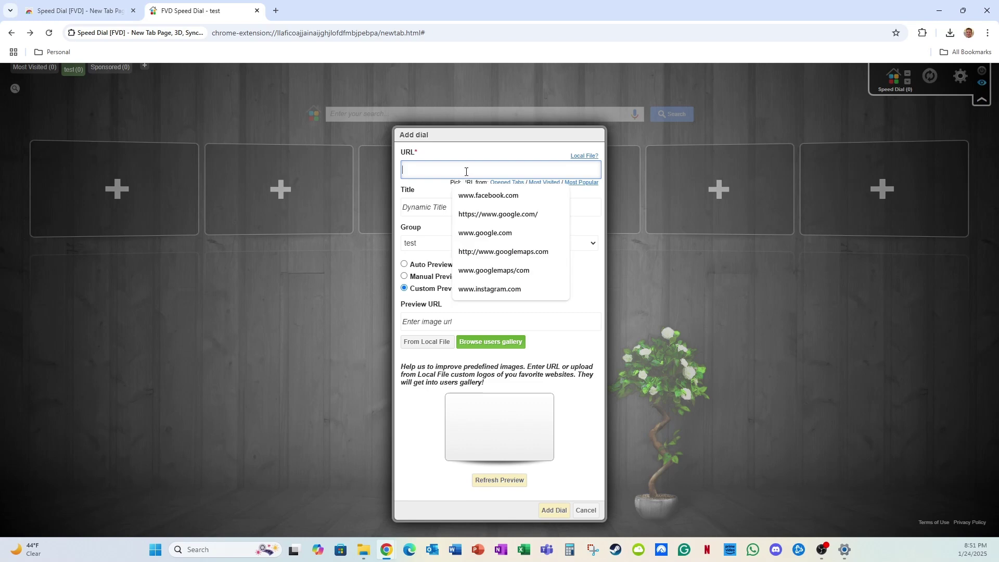
pyautogui.write('www')
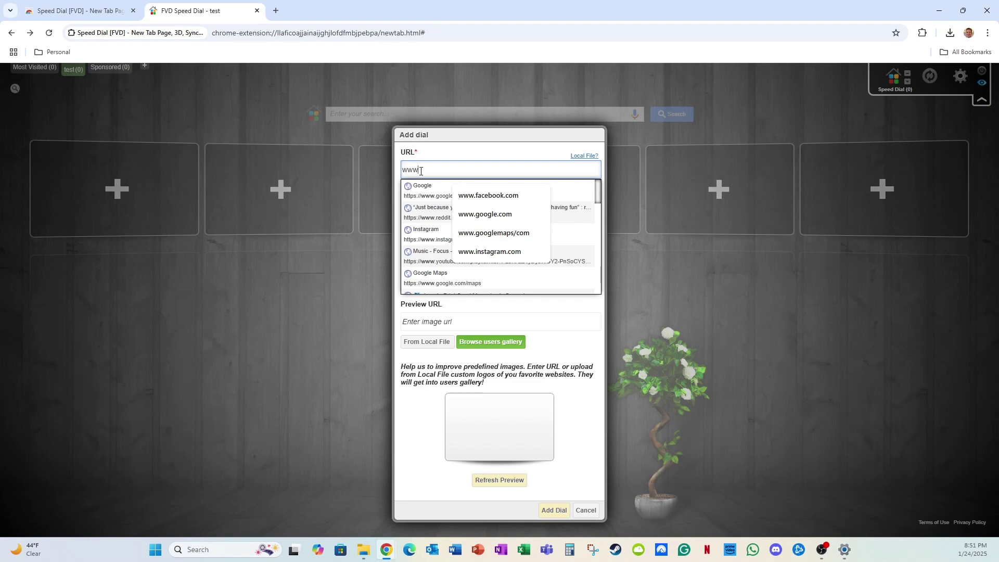
pyautogui.write('.google.com')
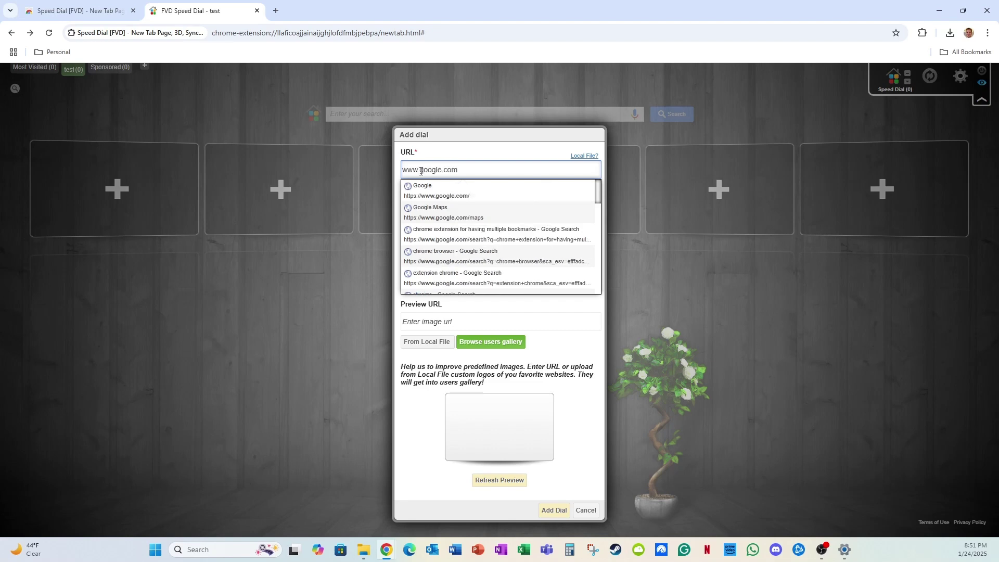
pyautogui.click(562, 335)
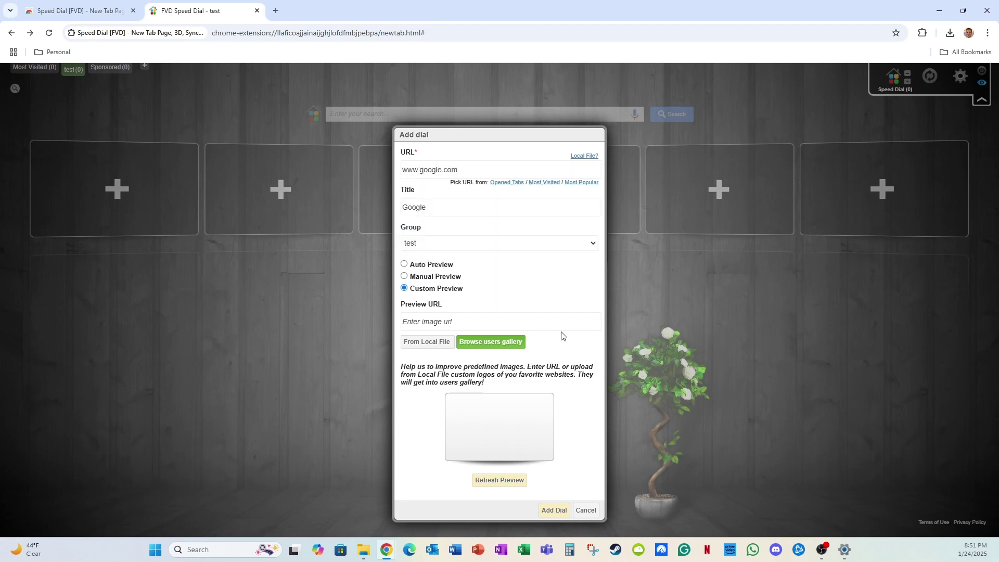
pyautogui.click(432, 208)
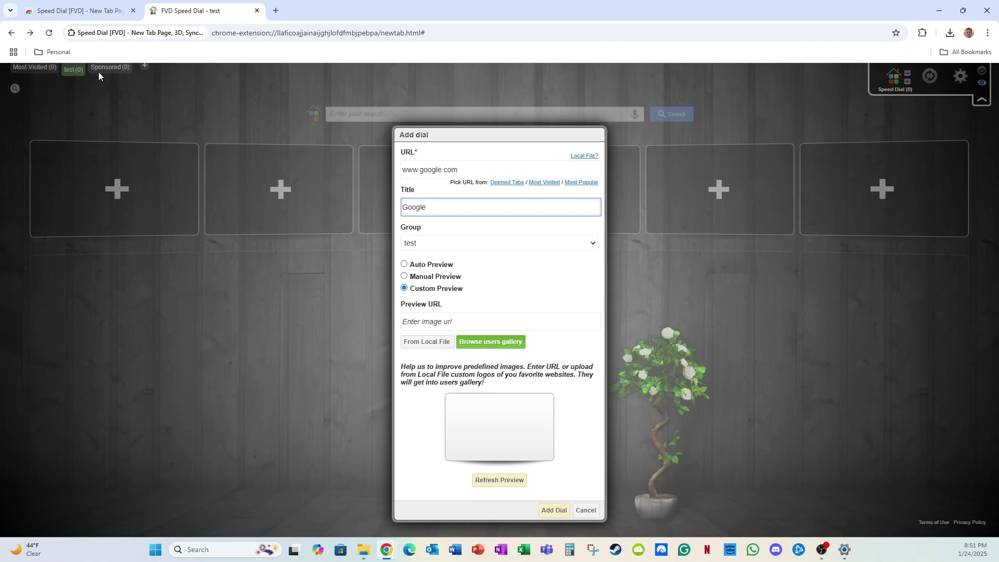
# Step: Keep group test, choose Auto Preview with auto-update every 7 days, and save the dial
pyautogui.click(441, 245)
pyautogui.click(441, 244)
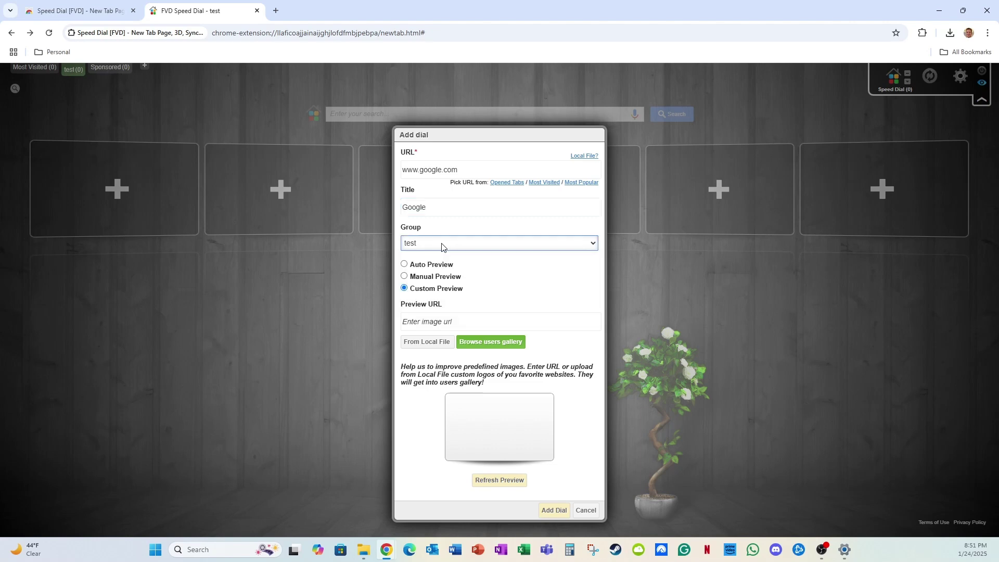
pyautogui.click(435, 266)
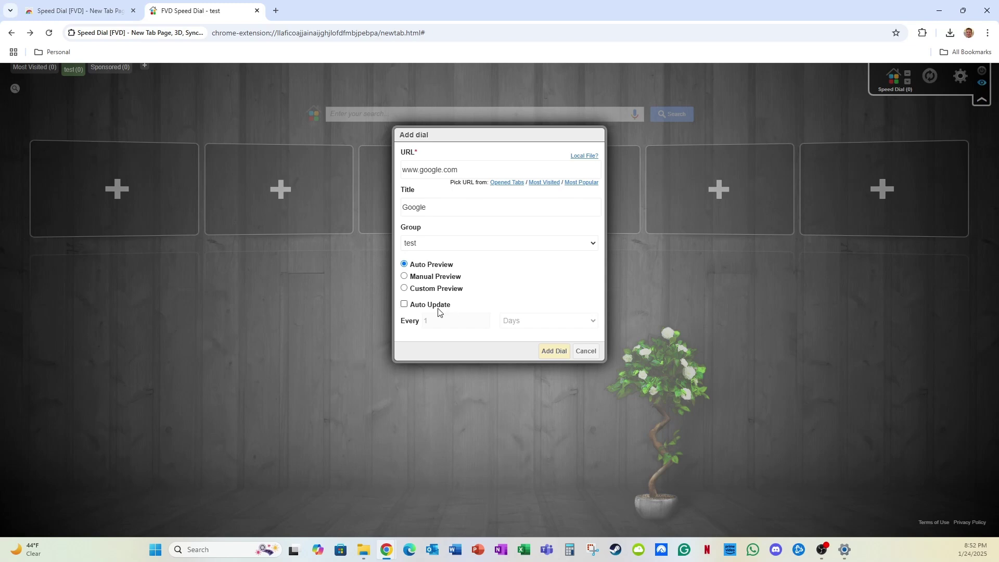
pyautogui.click(405, 306)
pyautogui.doubleClick(484, 318)
pyautogui.click(484, 318)
pyautogui.click(533, 323)
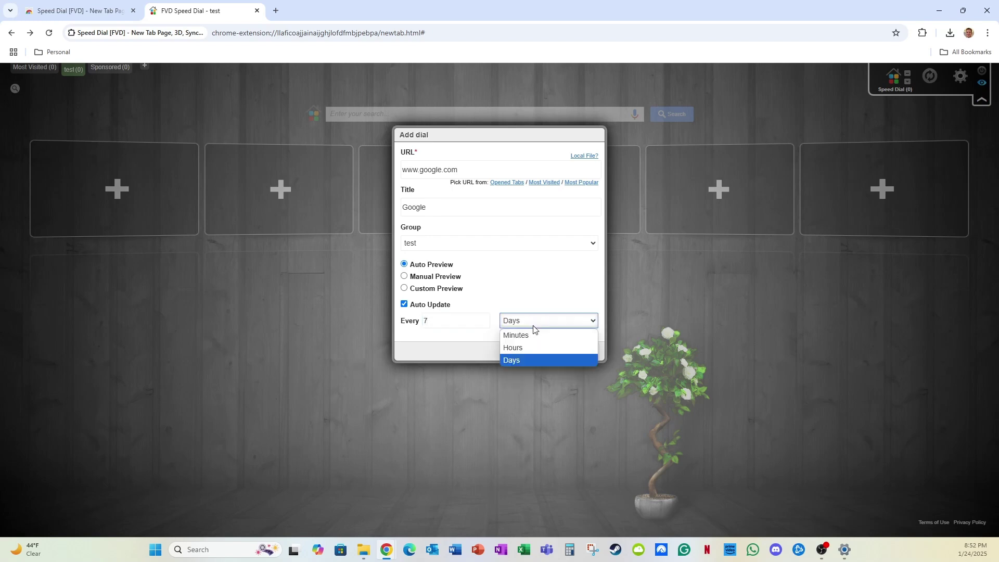
pyautogui.click(529, 324)
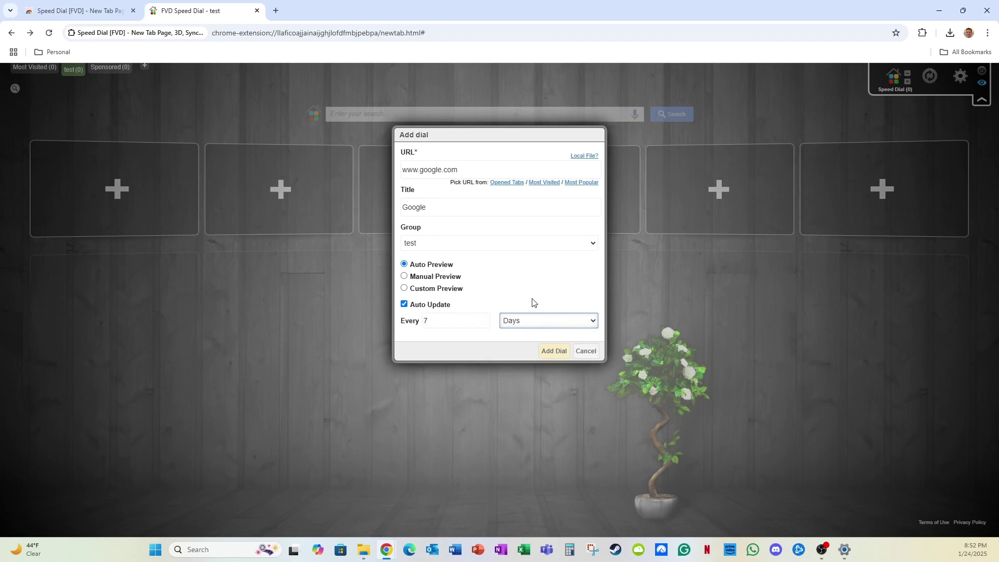
pyautogui.click(534, 302)
pyautogui.click(553, 351)
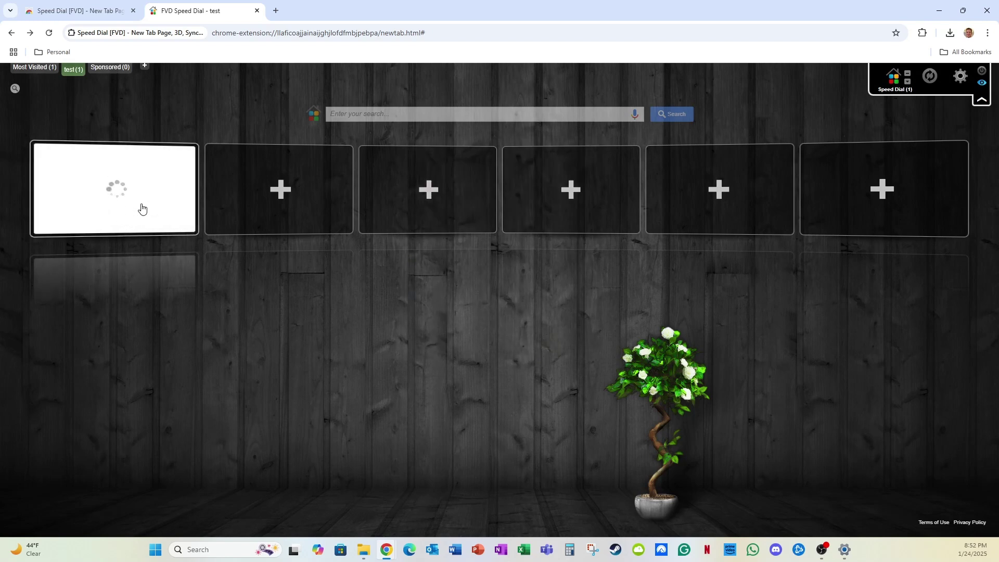
pyautogui.click(276, 187)
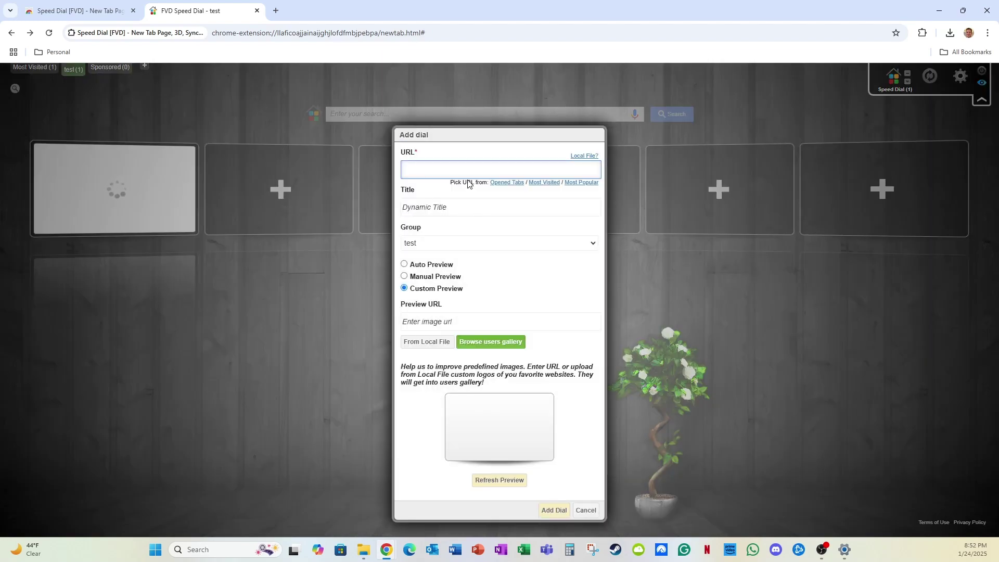
pyautogui.click(447, 169)
pyautogui.write('google.com')
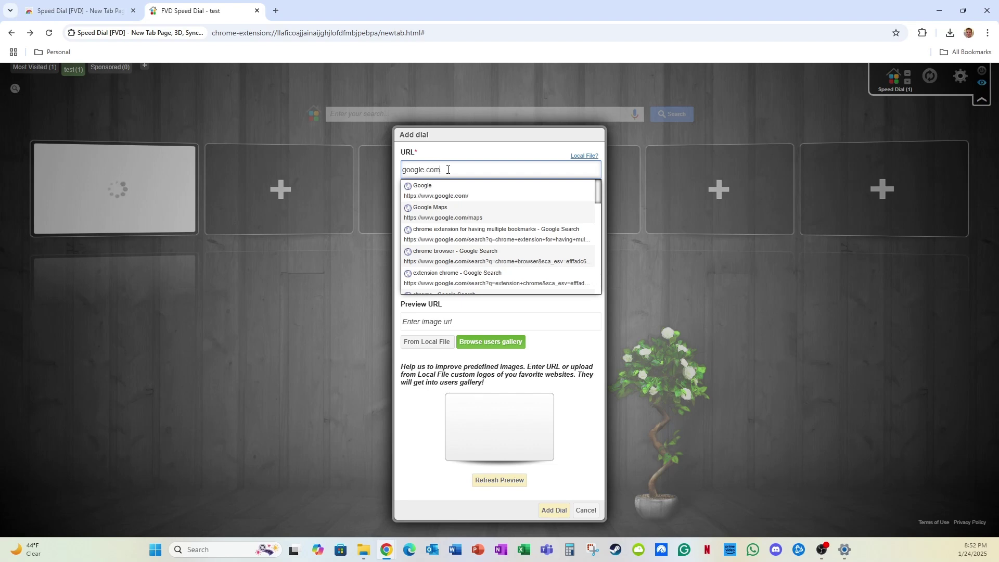
pyautogui.press('Home')
pyautogui.write('www.')
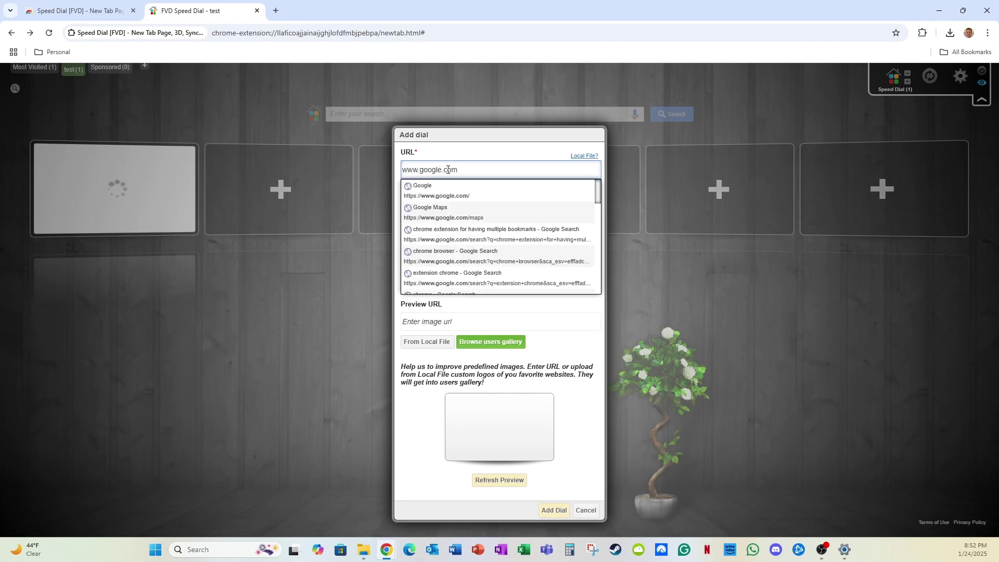
pyautogui.press('Escape')
pyautogui.click(446, 205)
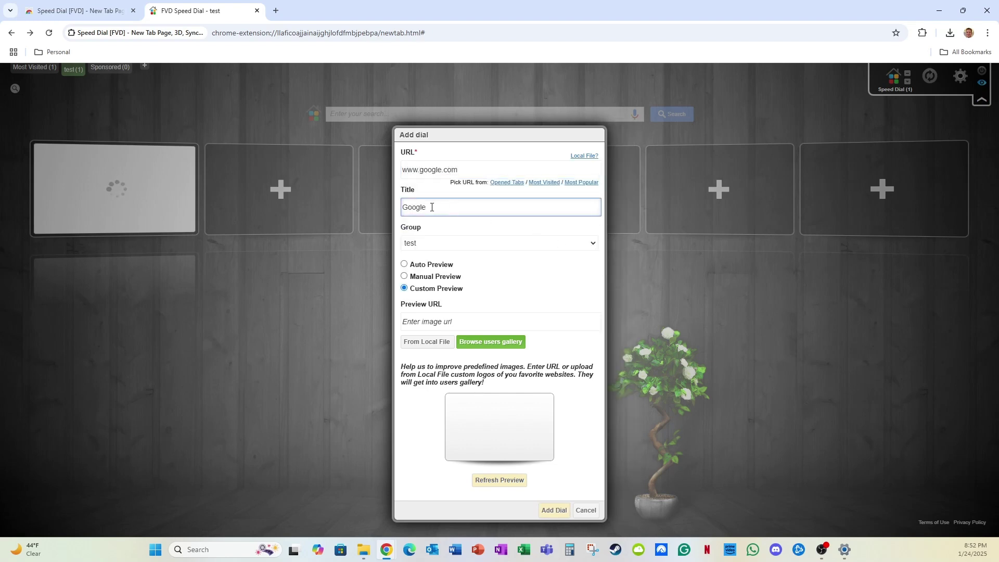
# Step: Set the dial to Auto Preview, auto-updating every 7 days
pyautogui.click(435, 265)
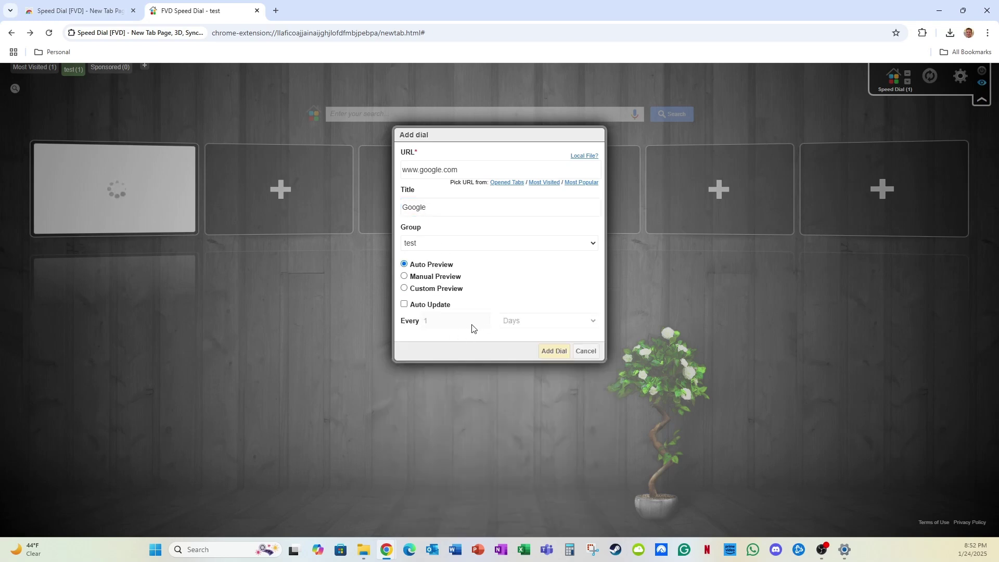
pyautogui.click(440, 305)
pyautogui.click(484, 319)
pyautogui.click(484, 319)
pyautogui.click(484, 319)
pyautogui.click(484, 319)
pyautogui.click(484, 318)
pyautogui.click(485, 319)
# Step: Add the duplicate Google dial, turning off the duplicate-URL warning, and begin a third dial
pyautogui.click(541, 358)
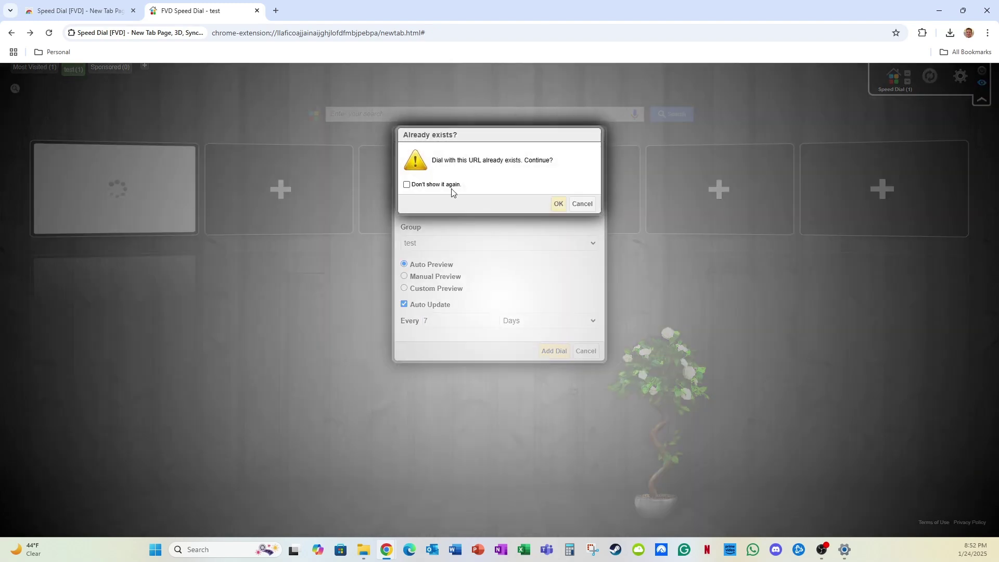
pyautogui.click(434, 188)
pyautogui.click(558, 205)
pyautogui.click(416, 198)
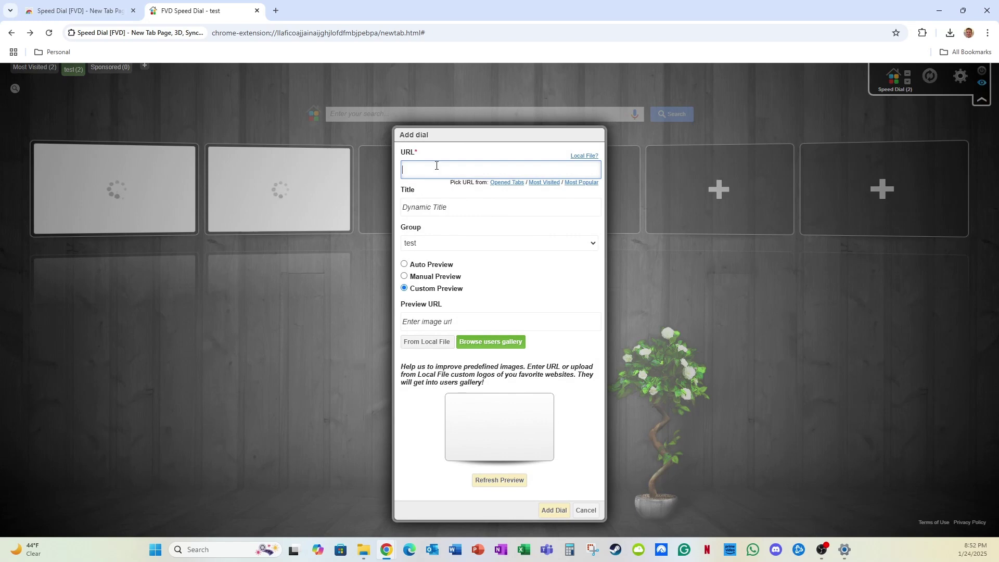
pyautogui.click(437, 166)
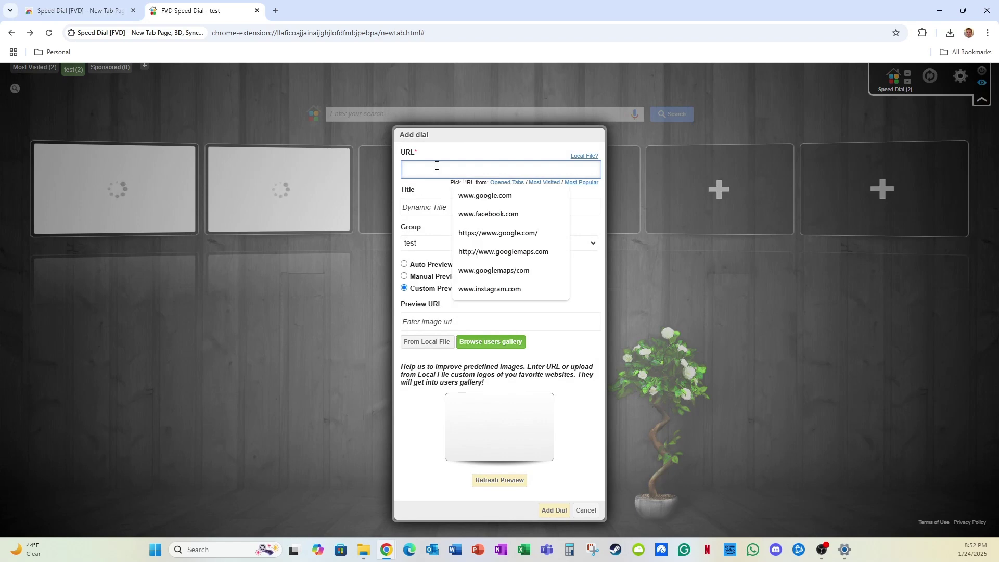
pyautogui.write('www.')
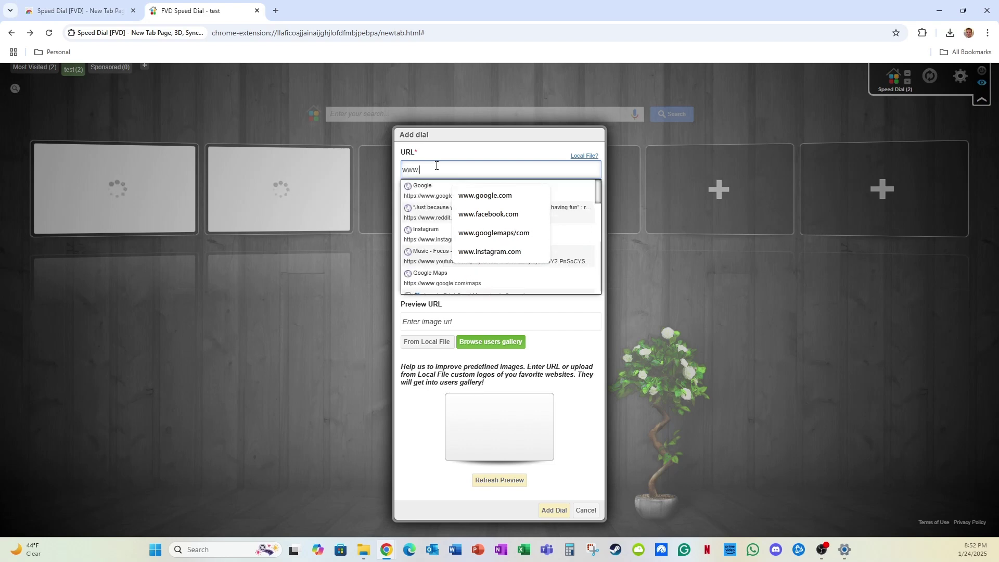
pyautogui.write('googlemaps.com')
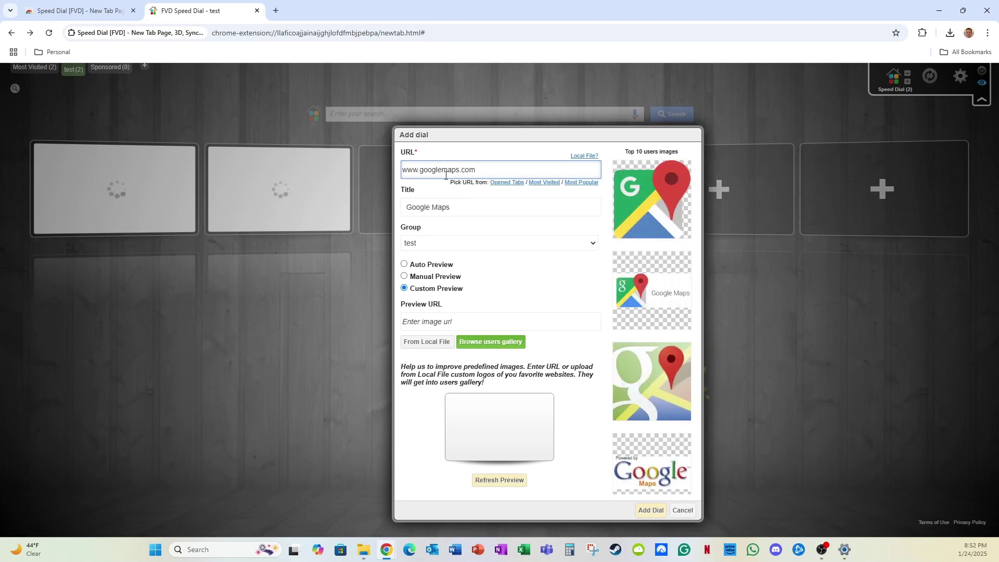
pyautogui.click(469, 207)
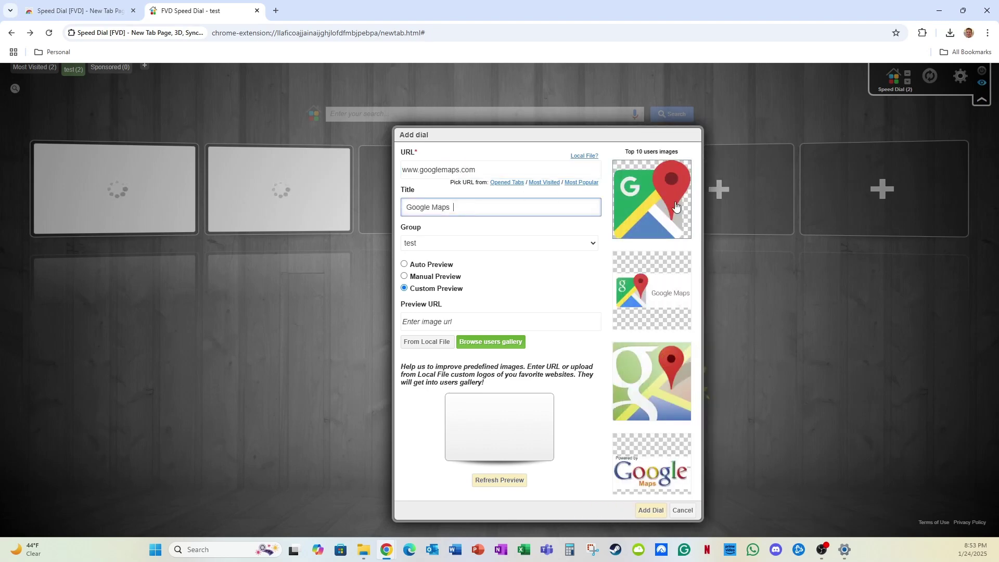
pyautogui.click(645, 200)
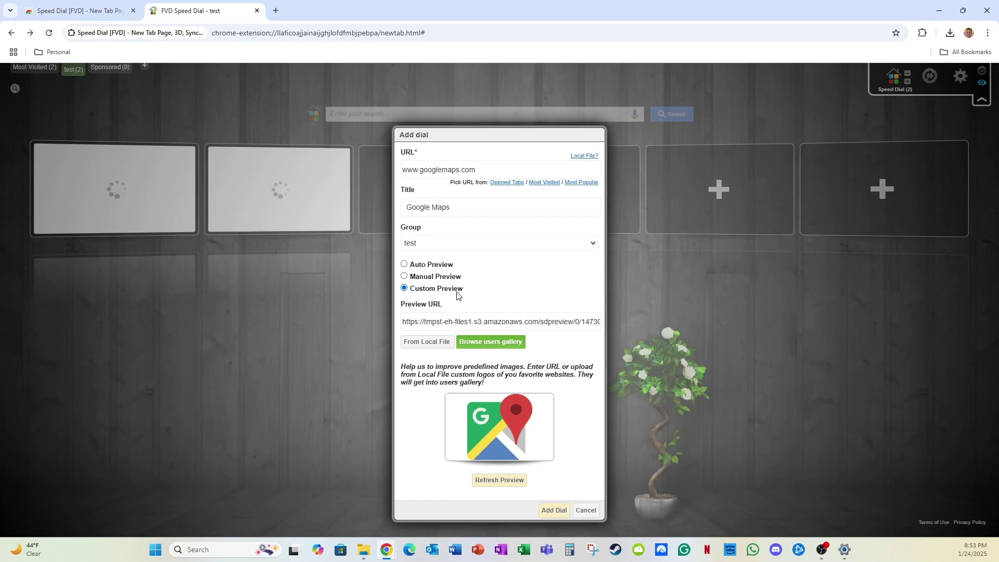
pyautogui.moveTo(411, 320); pyautogui.dragTo(599, 326)
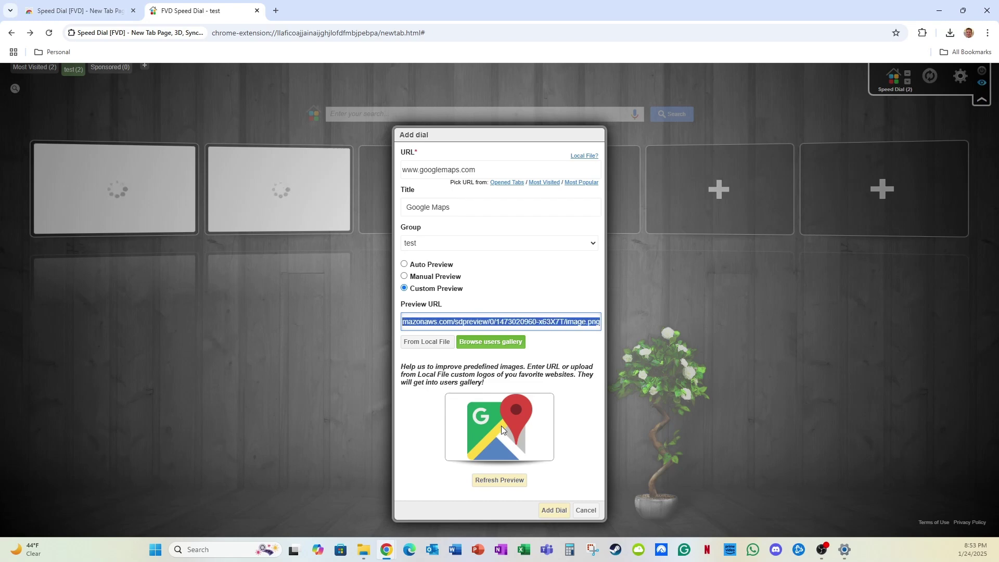
pyautogui.click(416, 322)
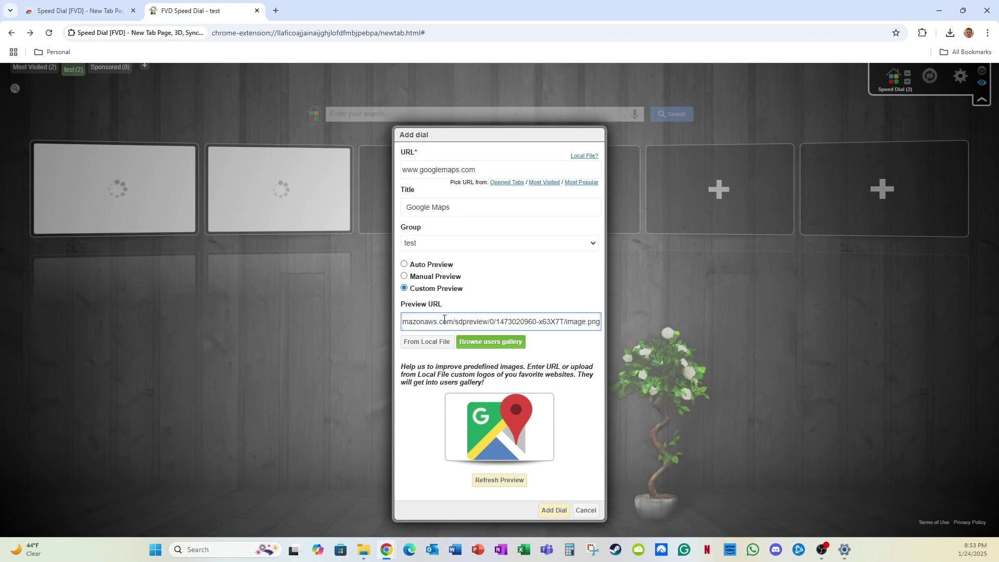
pyautogui.click(551, 510)
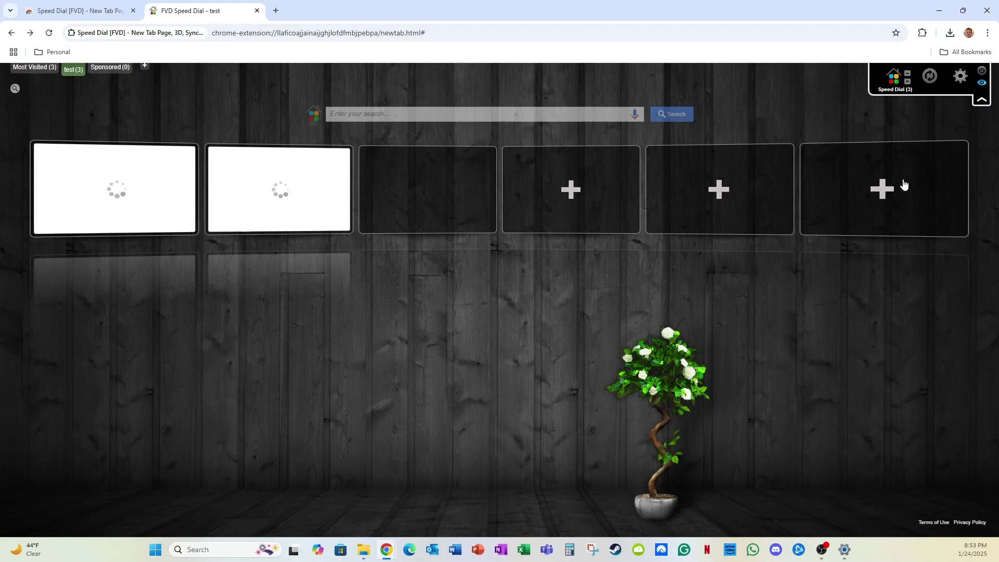
# Step: In the global options, uncheck the Restore Previous Session button
pyautogui.click(960, 78)
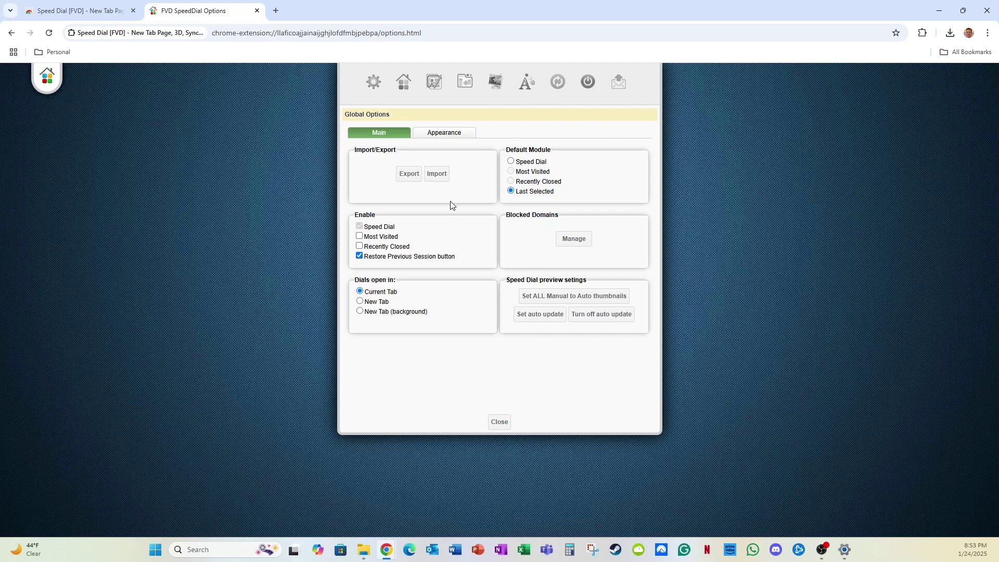
pyautogui.click(413, 258)
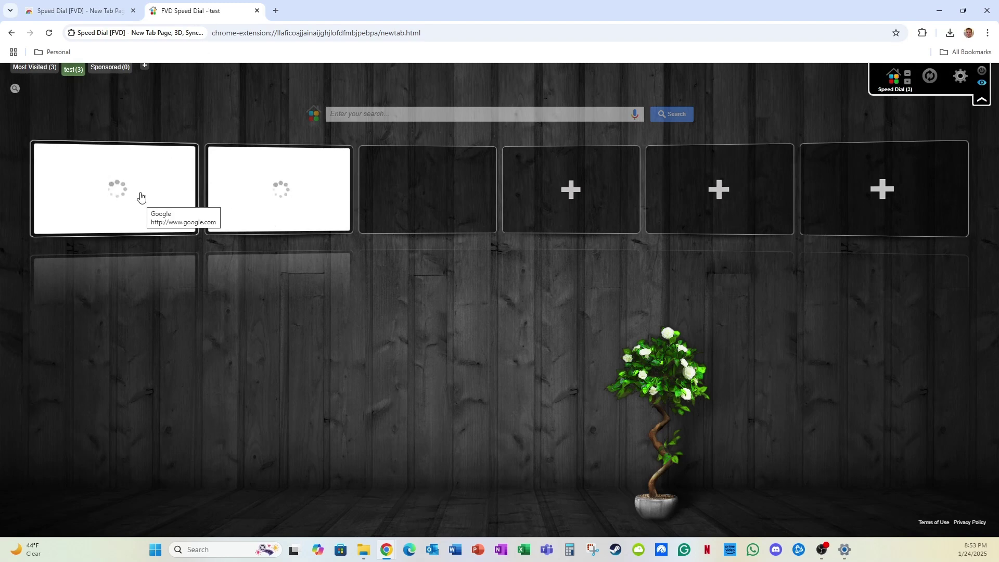
# Step: Open the Google, second Google and Google Maps dials, returning to the speed-dial page between them
pyautogui.click(113, 189)
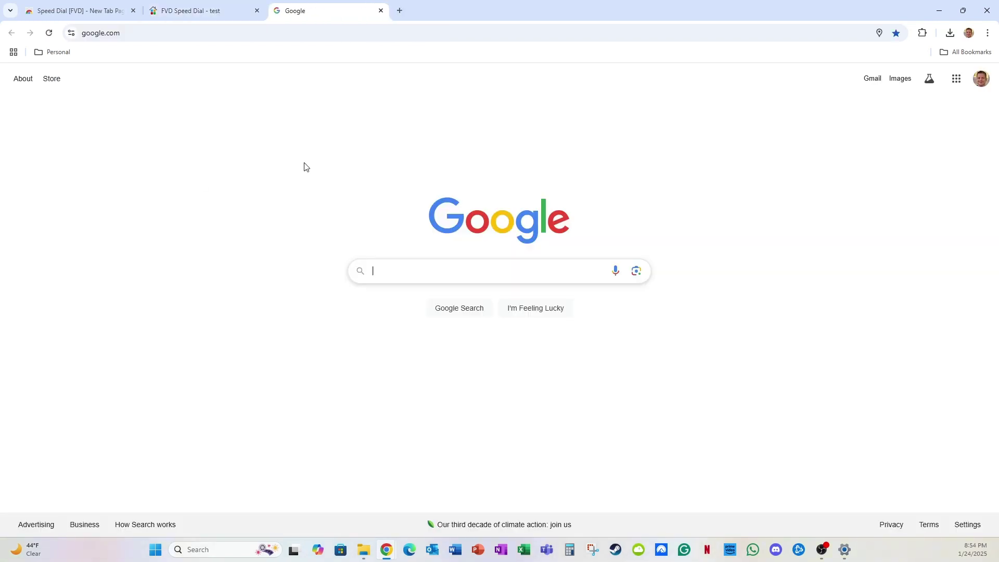
pyautogui.click(209, 25)
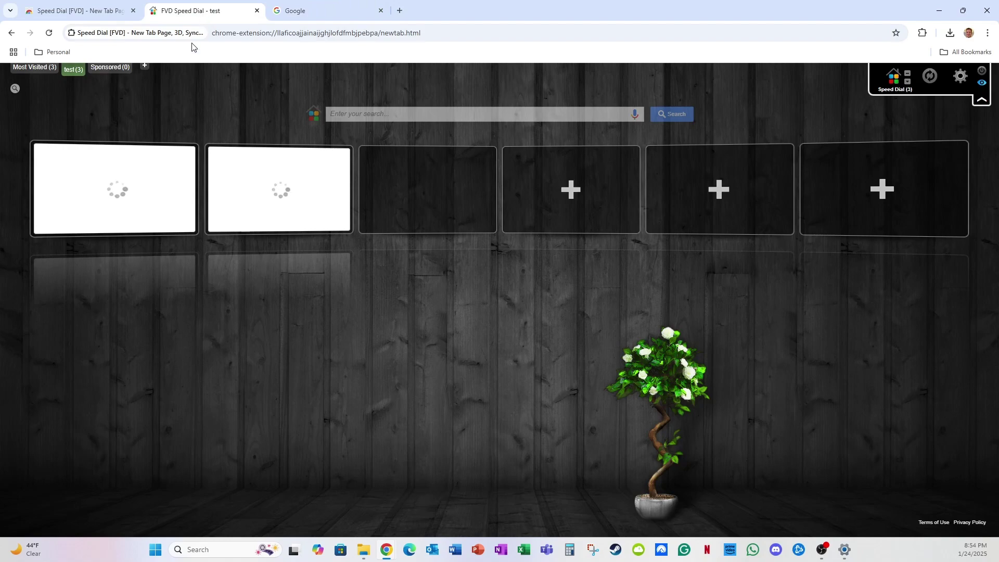
pyautogui.click(276, 194)
pyautogui.click(239, 12)
pyautogui.click(451, 189)
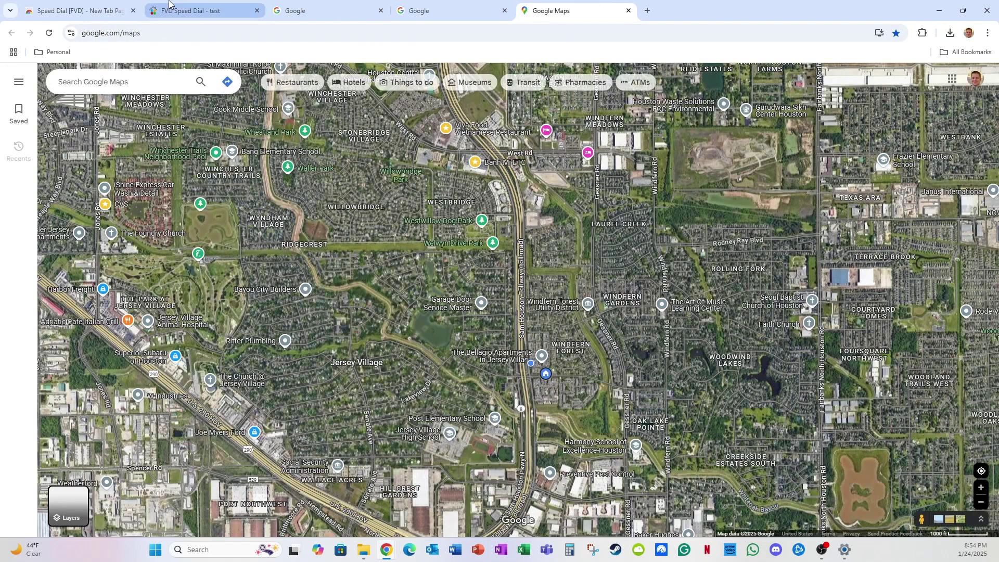
pyautogui.click(187, 10)
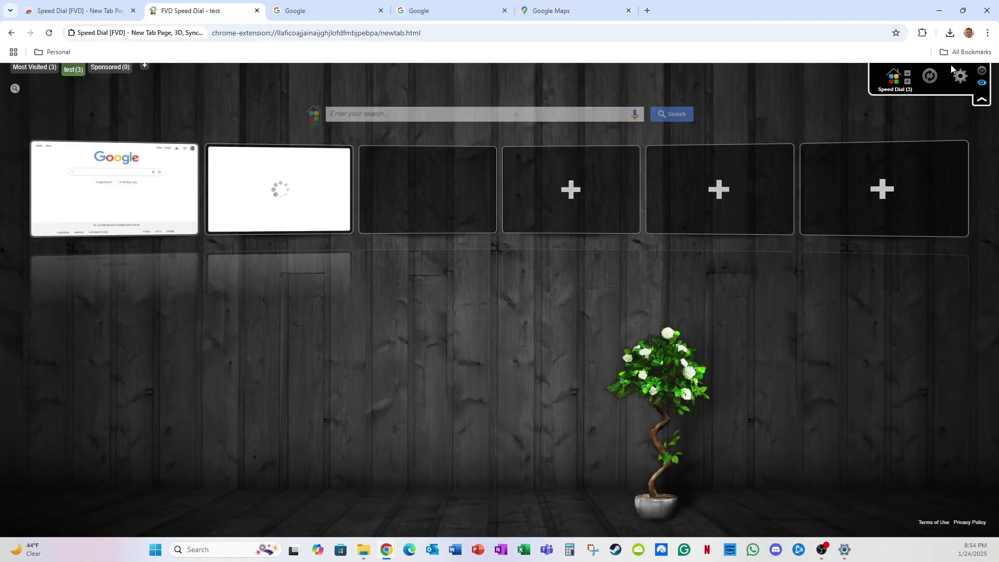
# Step: Shrink the dials to the minimum custom dial size and apply
pyautogui.click(955, 82)
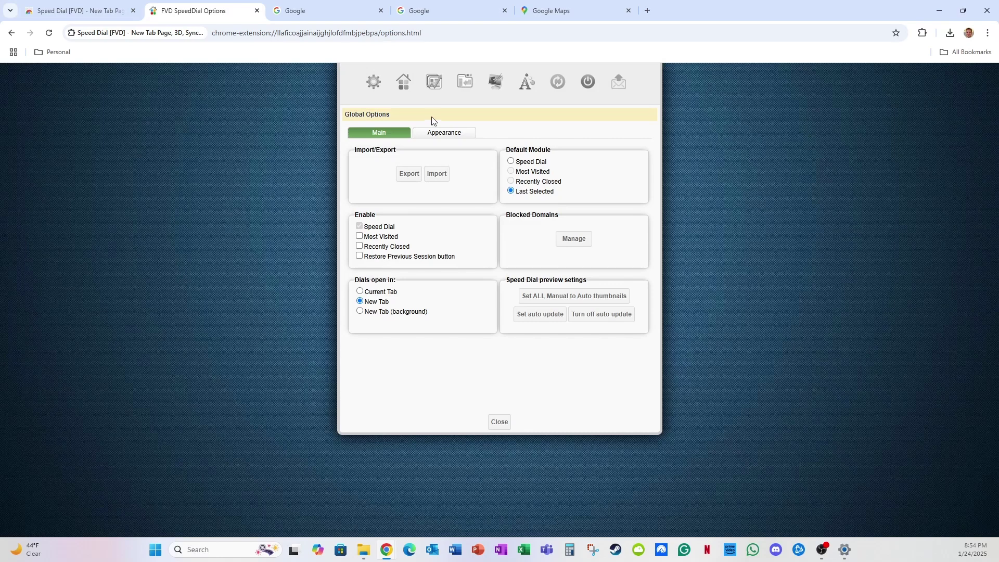
pyautogui.click(444, 133)
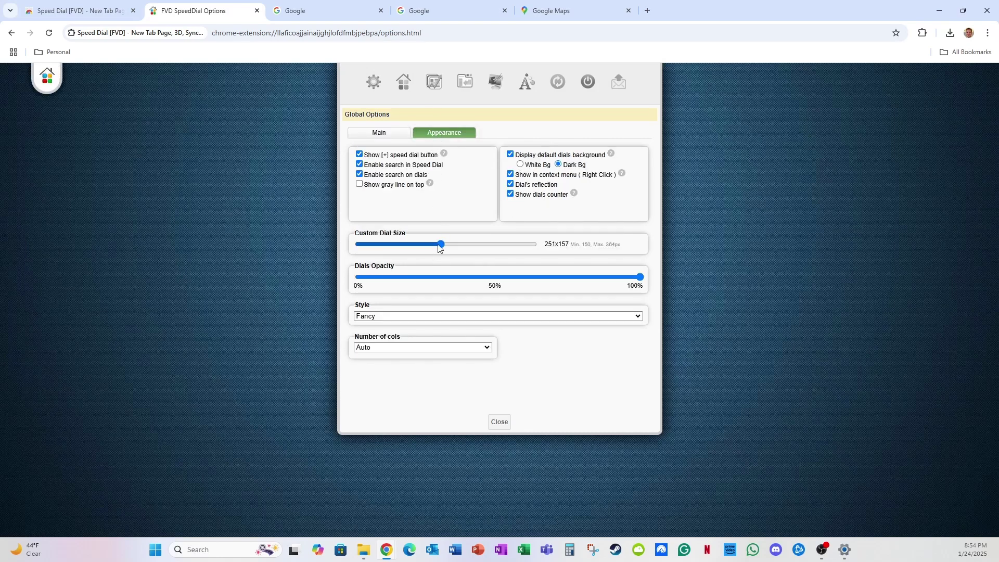
pyautogui.moveTo(441, 244); pyautogui.dragTo(349, 246)
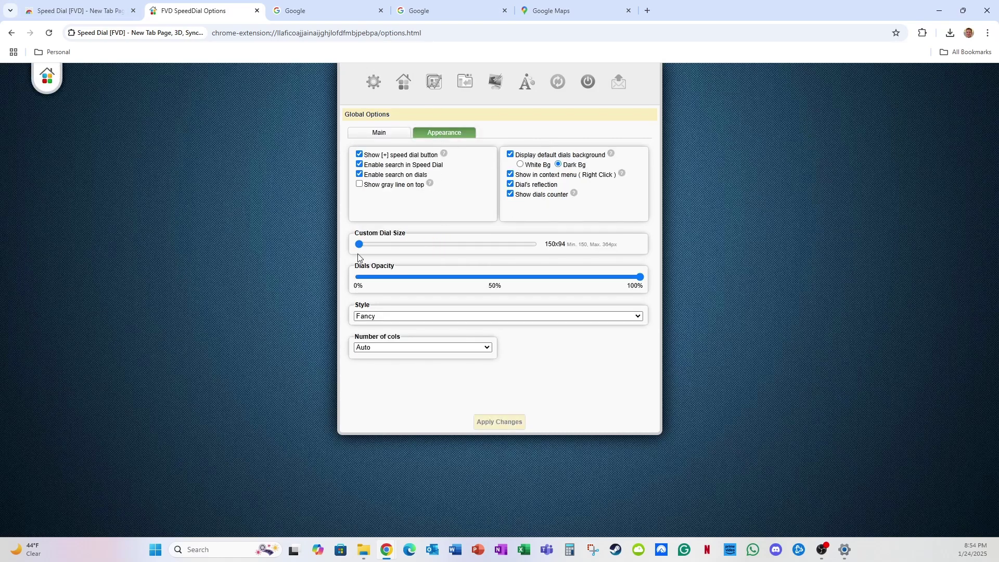
pyautogui.click(494, 421)
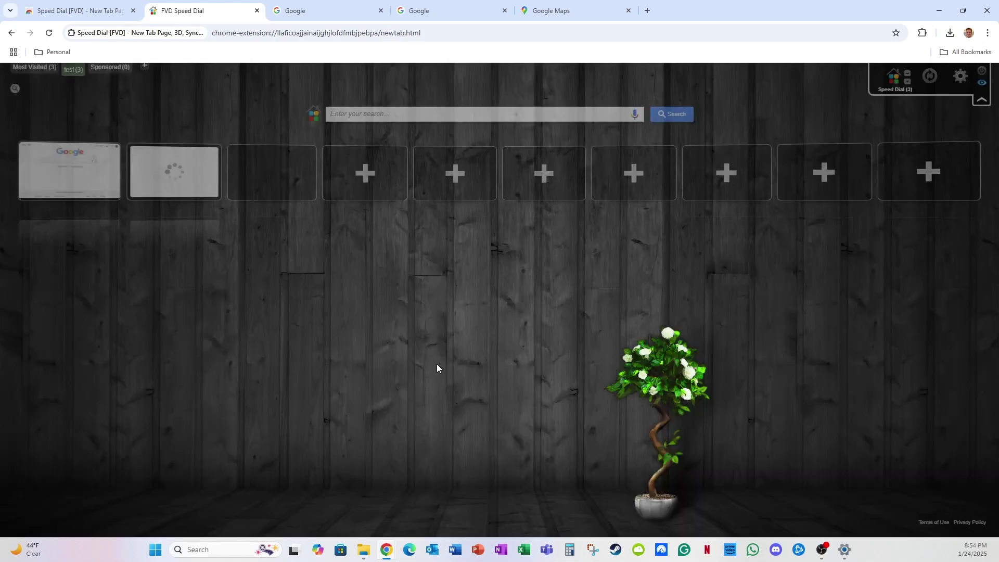
# Step: Enlarge the dials to the maximum 364x228 size and apply
pyautogui.click(959, 77)
pyautogui.click(433, 135)
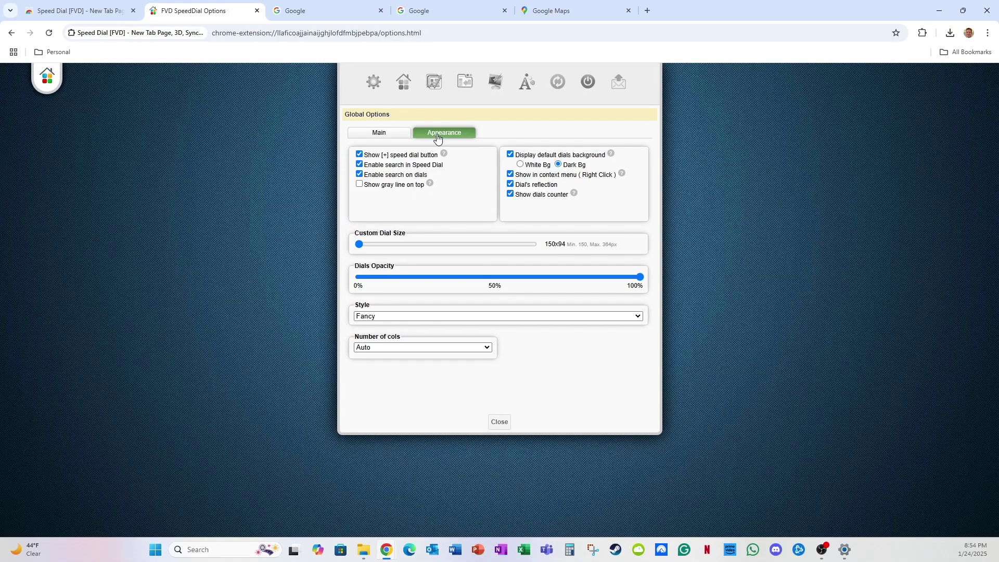
pyautogui.moveTo(359, 244); pyautogui.dragTo(559, 250)
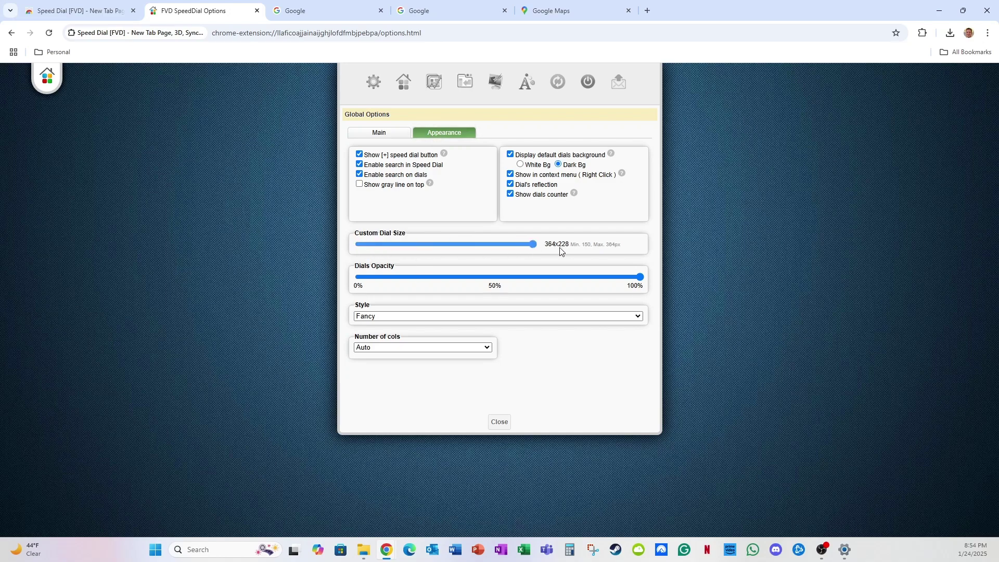
pyautogui.click(501, 422)
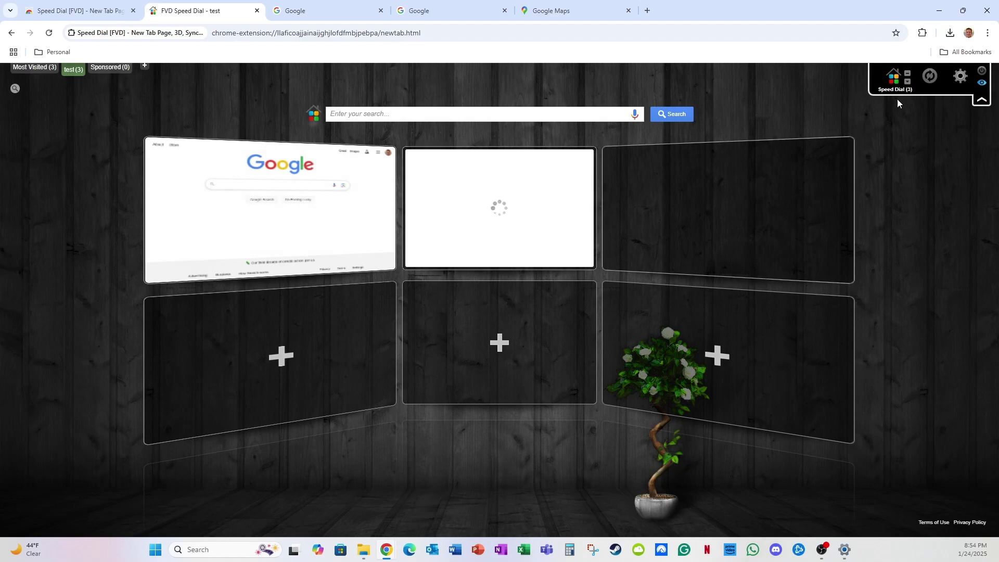
# Step: Reopen the Appearance settings and start reducing the dial size toward medium
pyautogui.click(961, 78)
pyautogui.click(422, 134)
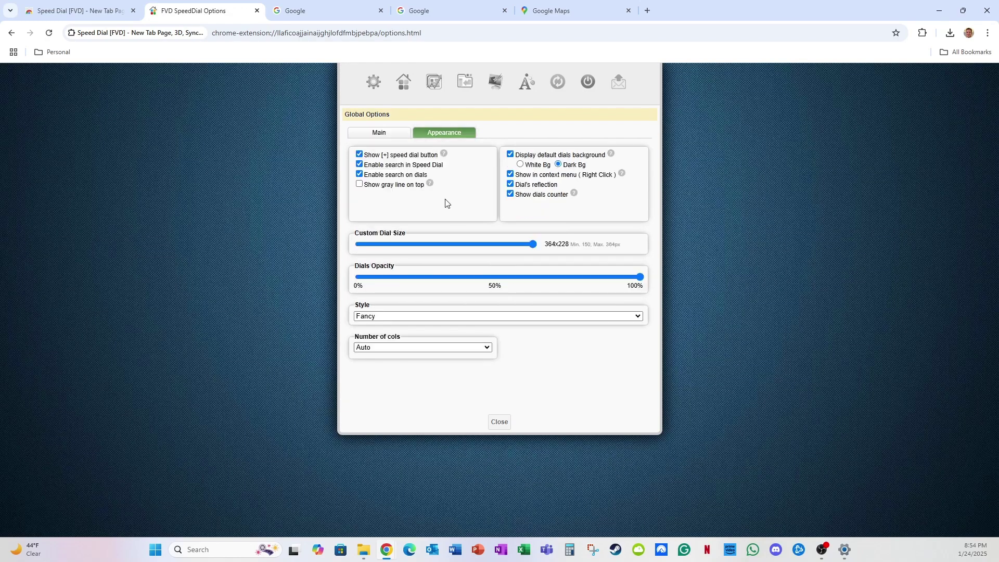
pyautogui.click(470, 245)
# Step: Set the dial size to 223x139, lower the dial opacity, and apply
pyautogui.moveTo(467, 248); pyautogui.dragTo(417, 247)
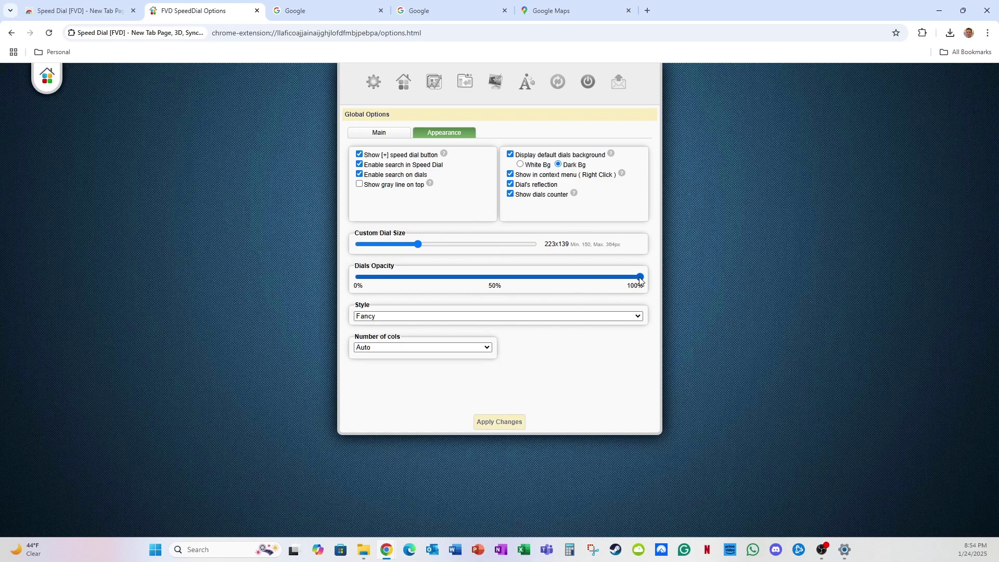
pyautogui.moveTo(639, 281); pyautogui.dragTo(396, 283)
pyautogui.click(495, 422)
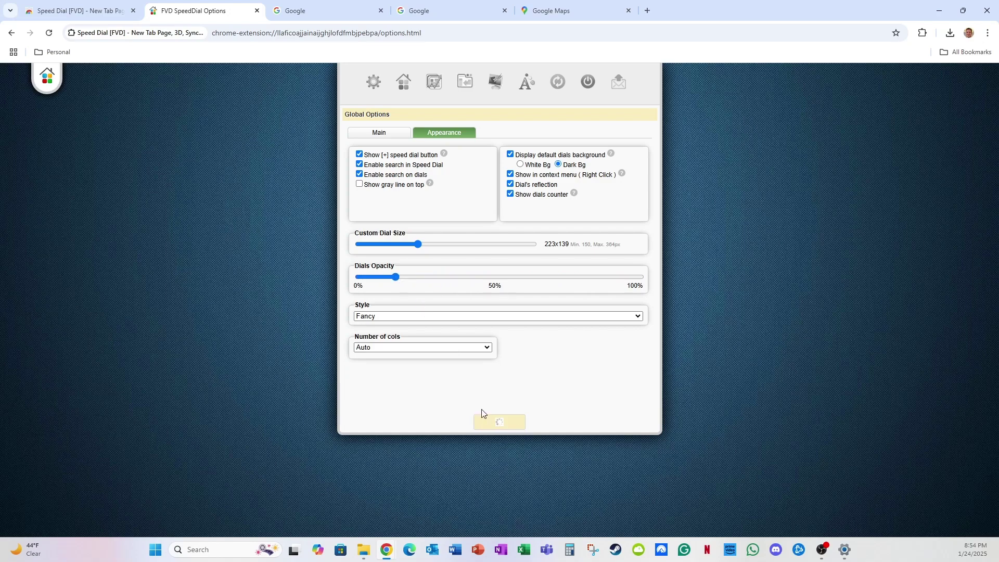
pyautogui.click(496, 422)
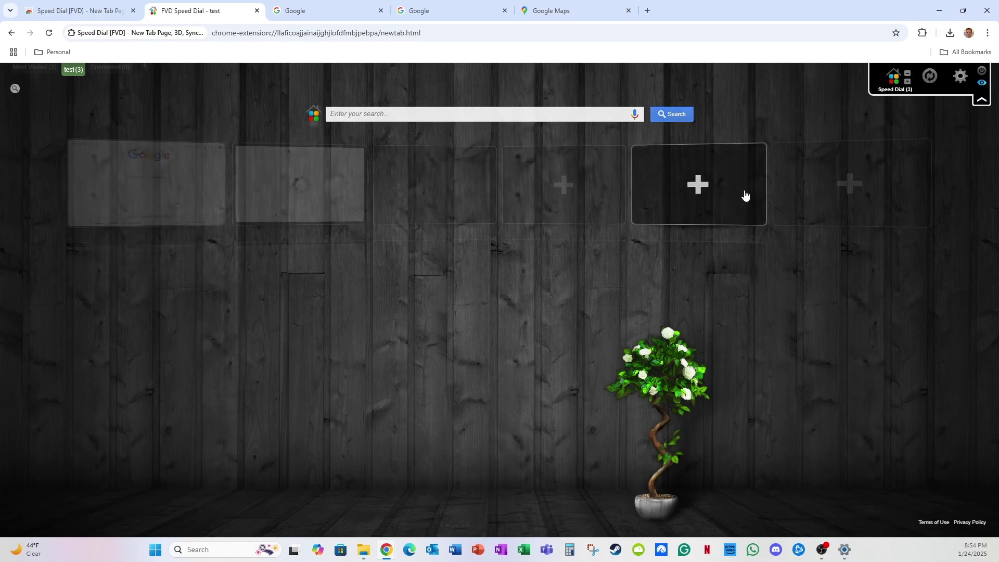
# Step: Raise the dial opacity to about 70% in Appearance and apply
pyautogui.click(958, 78)
pyautogui.click(443, 132)
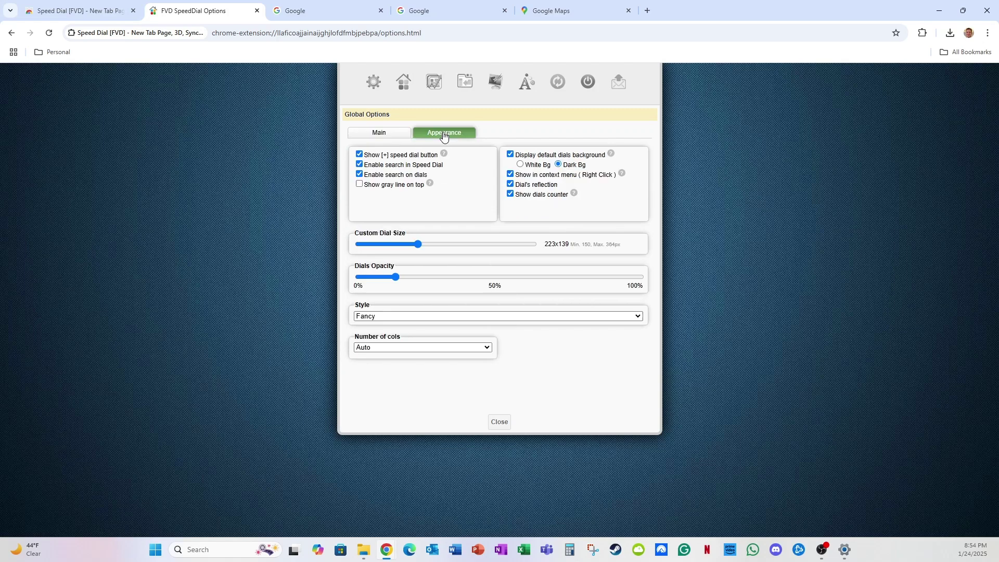
pyautogui.moveTo(406, 281); pyautogui.dragTo(556, 286)
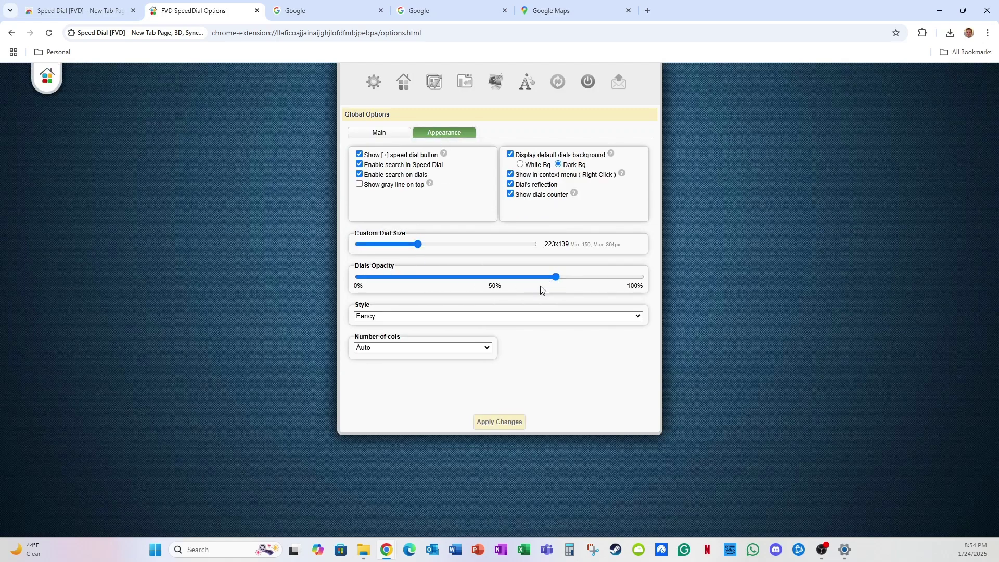
pyautogui.click(499, 420)
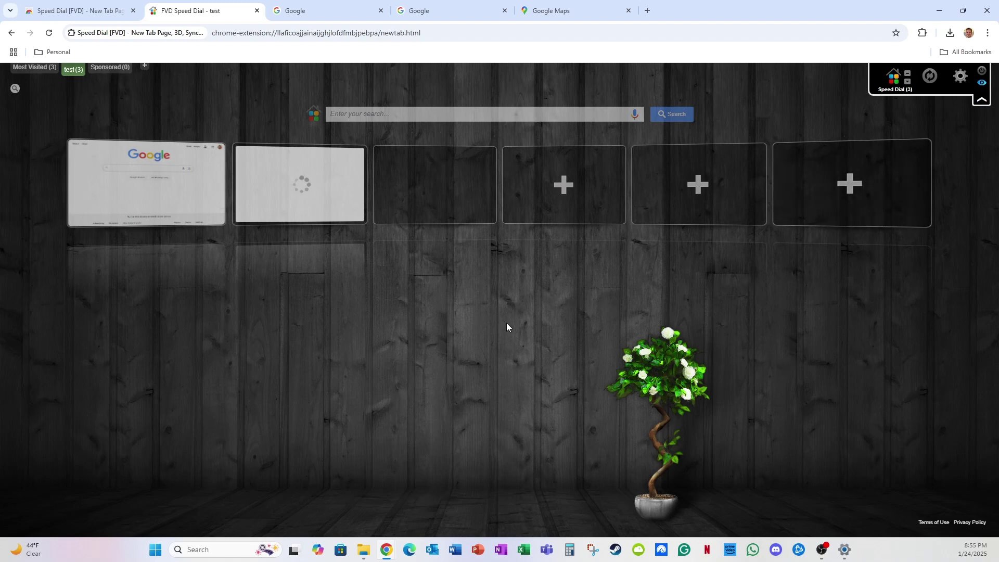
# Step: Set the background to the jet wallpaper image from a local file and apply
pyautogui.click(960, 76)
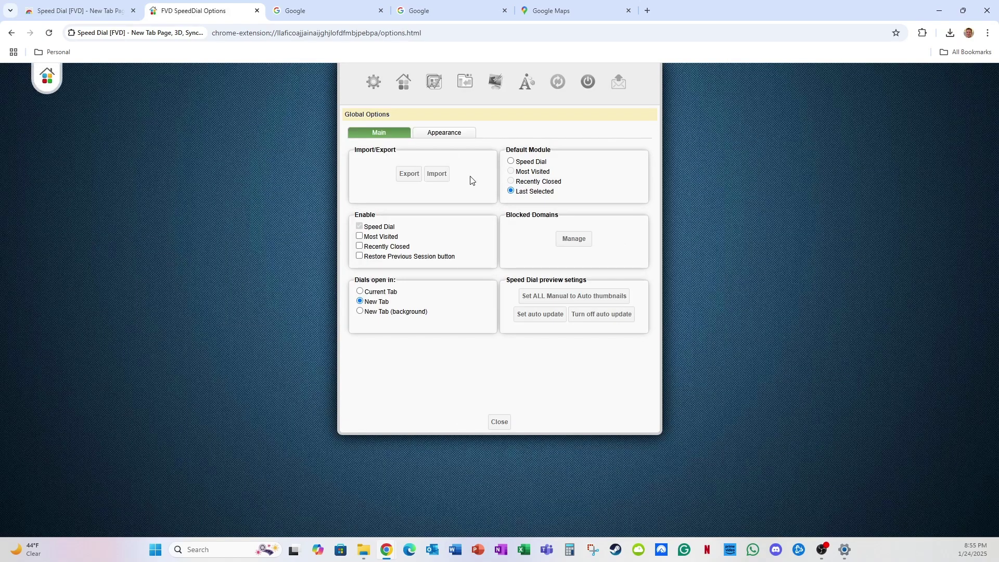
pyautogui.click(465, 86)
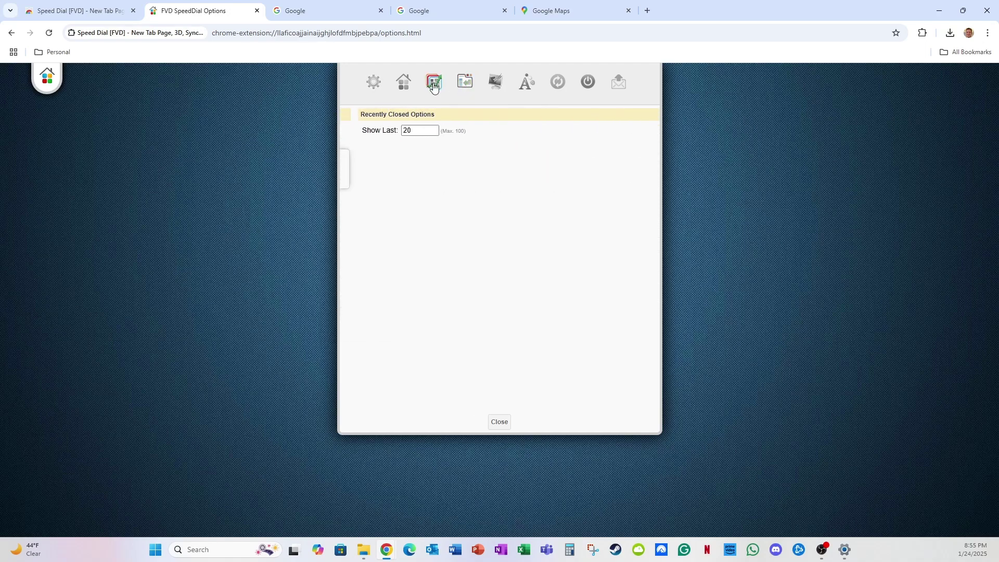
pyautogui.click(499, 87)
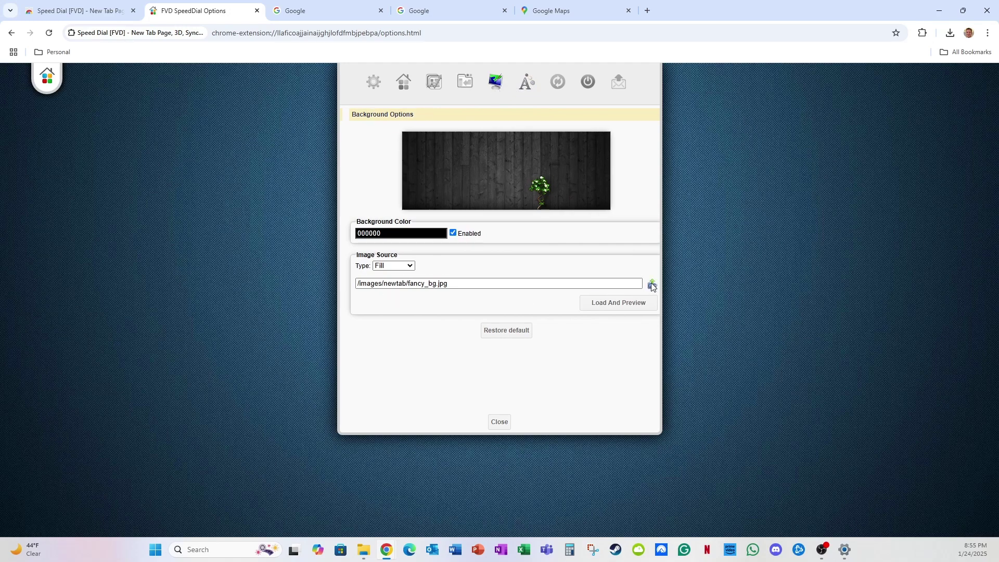
pyautogui.click(652, 284)
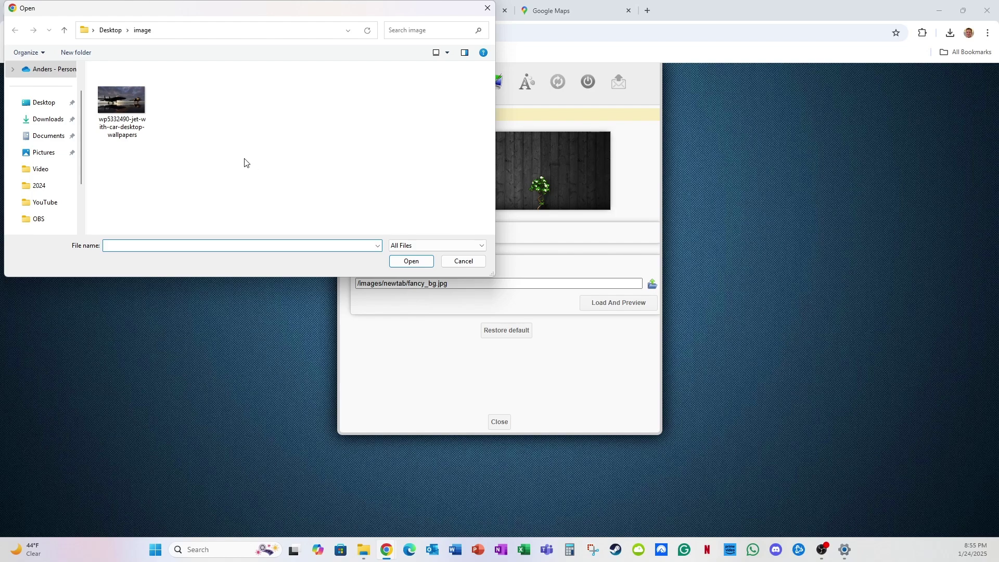
pyautogui.doubleClick(131, 104)
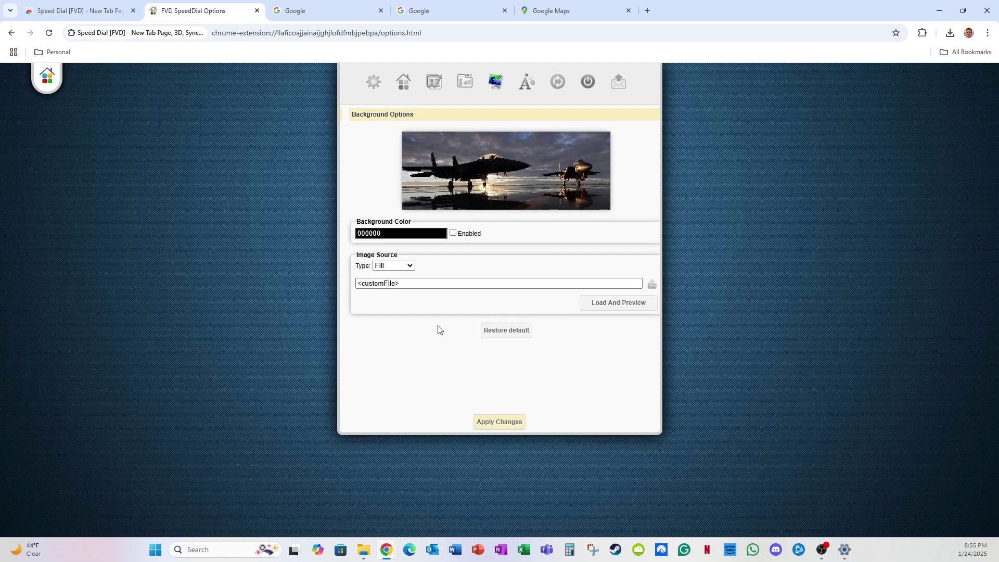
pyautogui.click(500, 423)
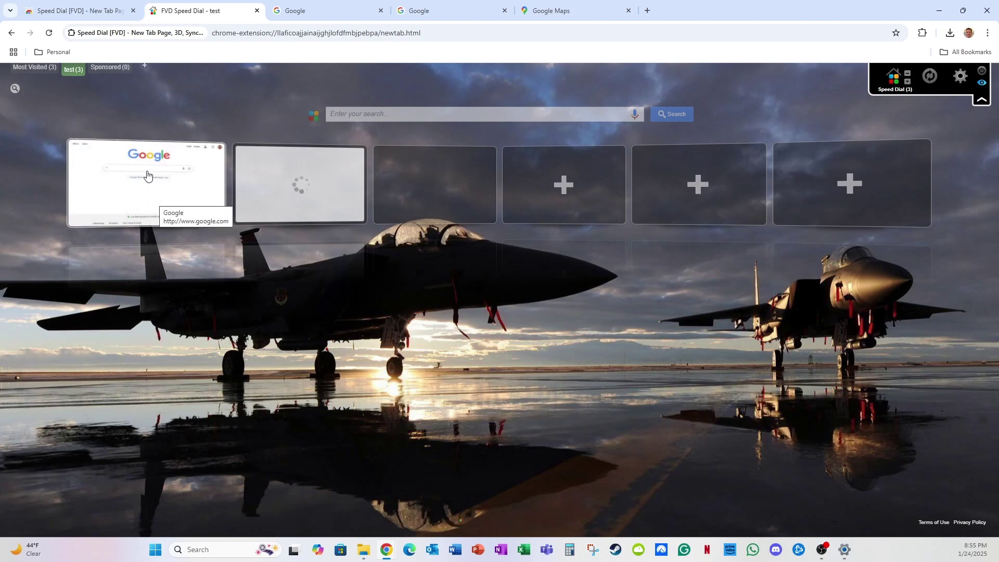
# Step: Close the extra Google and Maps tabs to get back to the dials
pyautogui.click(149, 189)
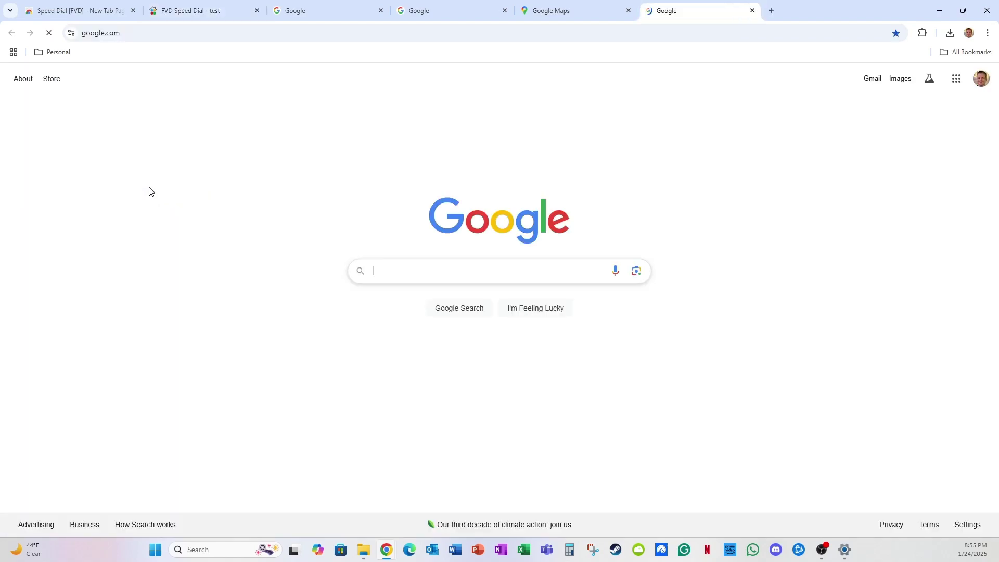
pyautogui.click(380, 11)
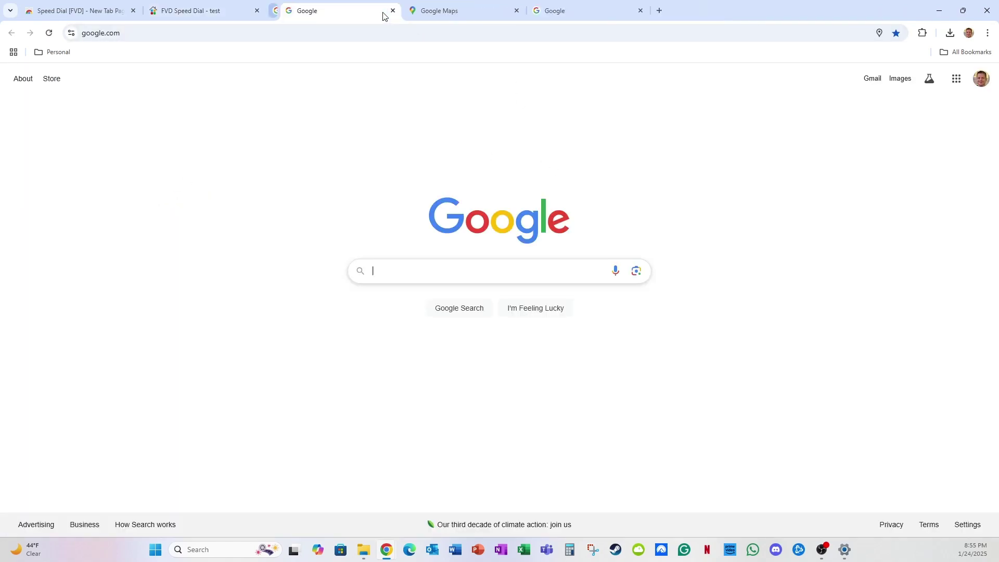
pyautogui.click(381, 10)
pyautogui.click(381, 10)
pyautogui.click(381, 10)
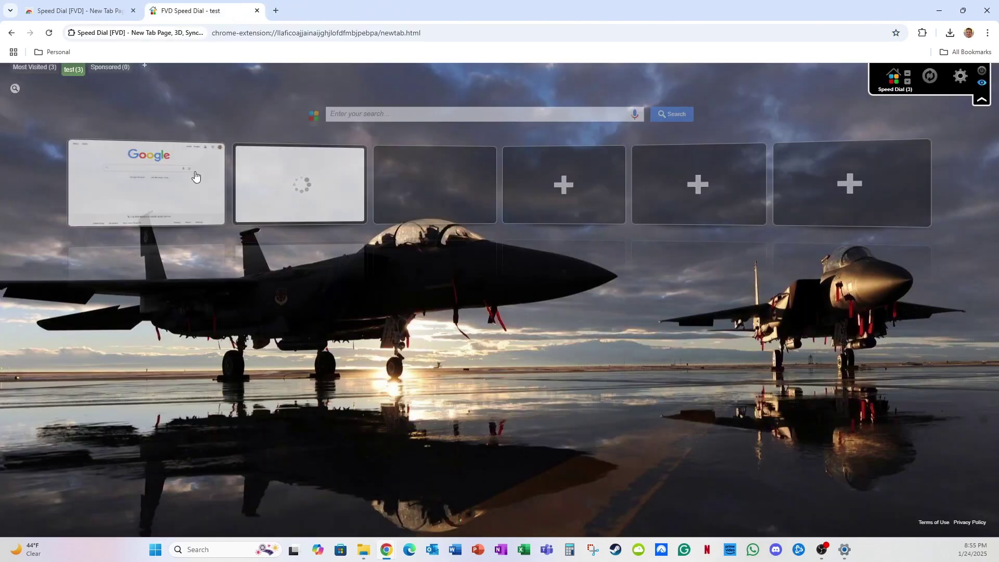
# Step: Open the Google dial's Edit dialog and cancel it without changes
pyautogui.rightClick(152, 196)
pyautogui.click(174, 253)
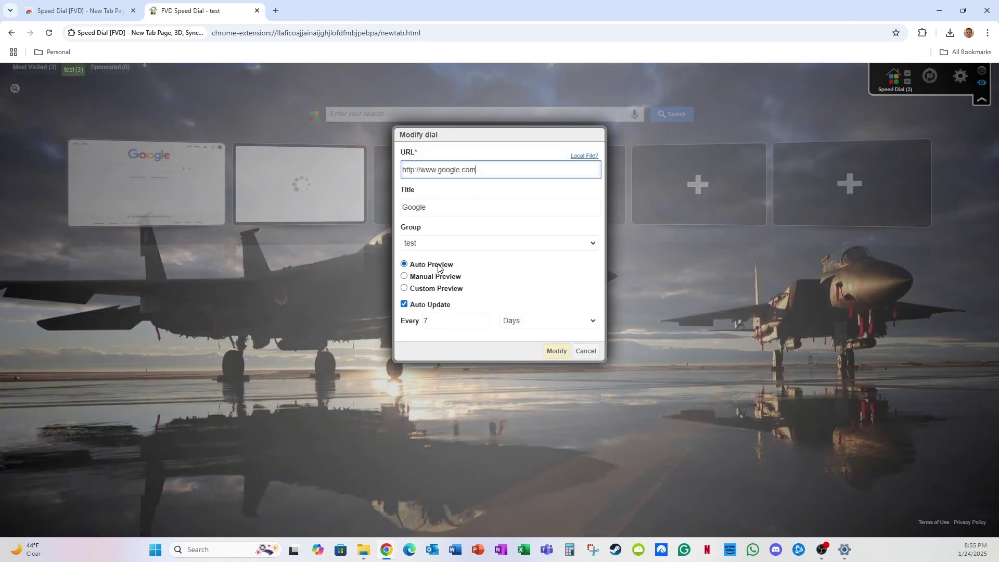
pyautogui.click(585, 351)
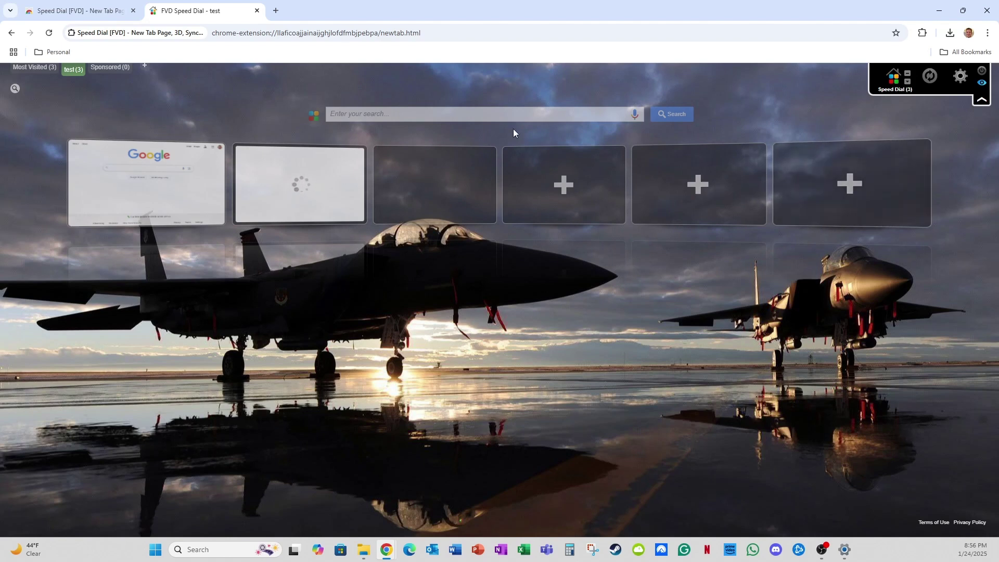
pyautogui.click(441, 114)
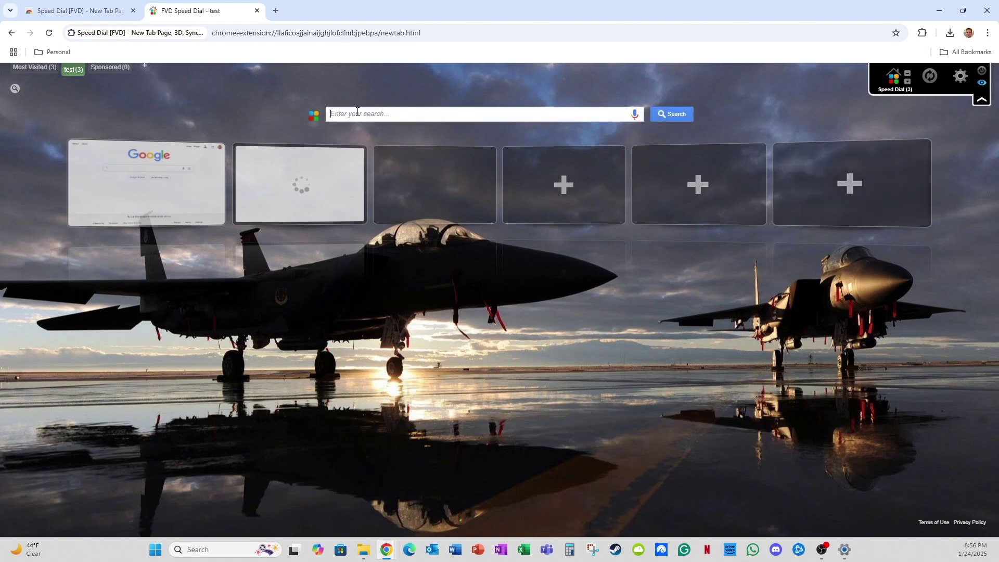
pyautogui.click(15, 88)
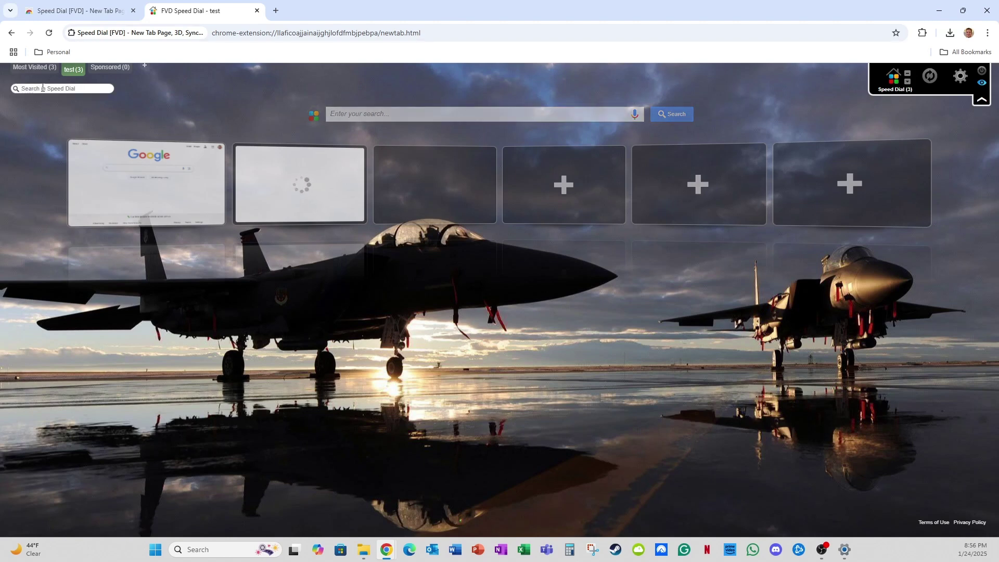
pyautogui.click(394, 119)
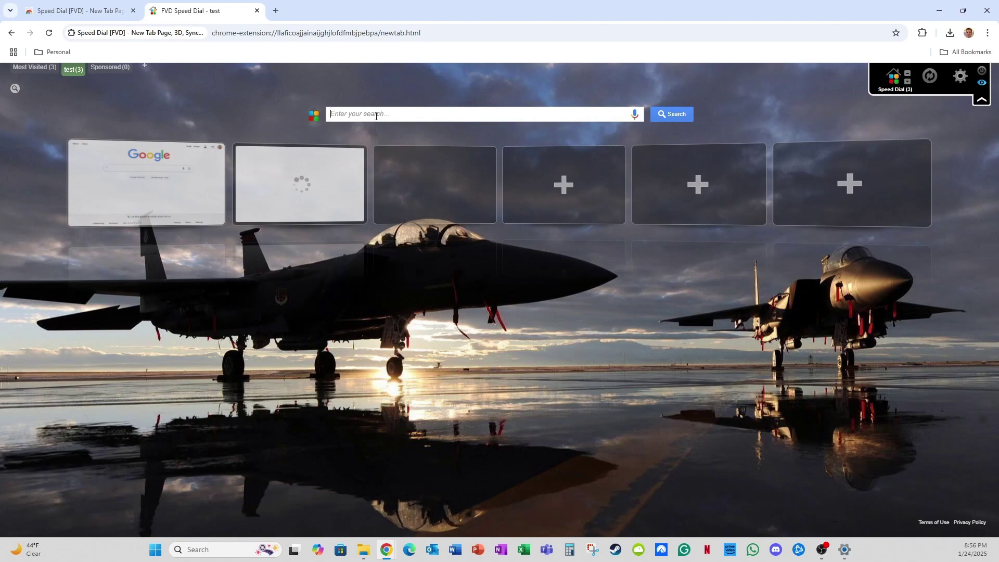
pyautogui.write('test')
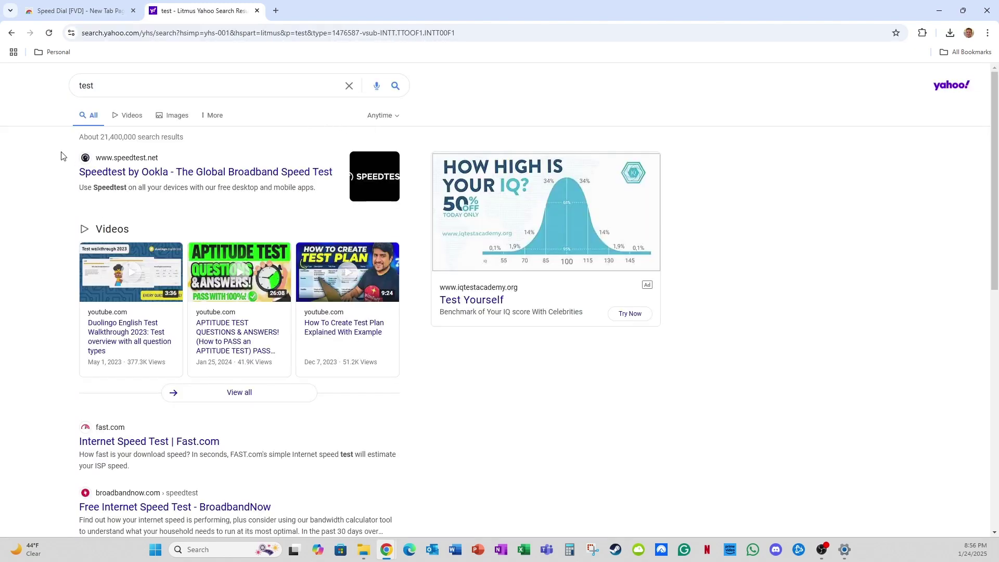
pyautogui.click(12, 32)
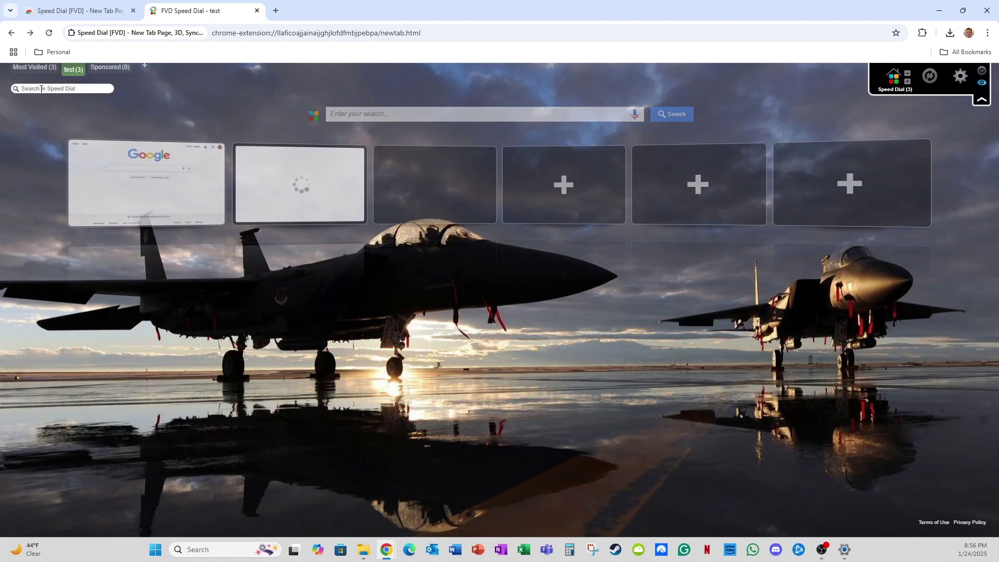
pyautogui.write('google')
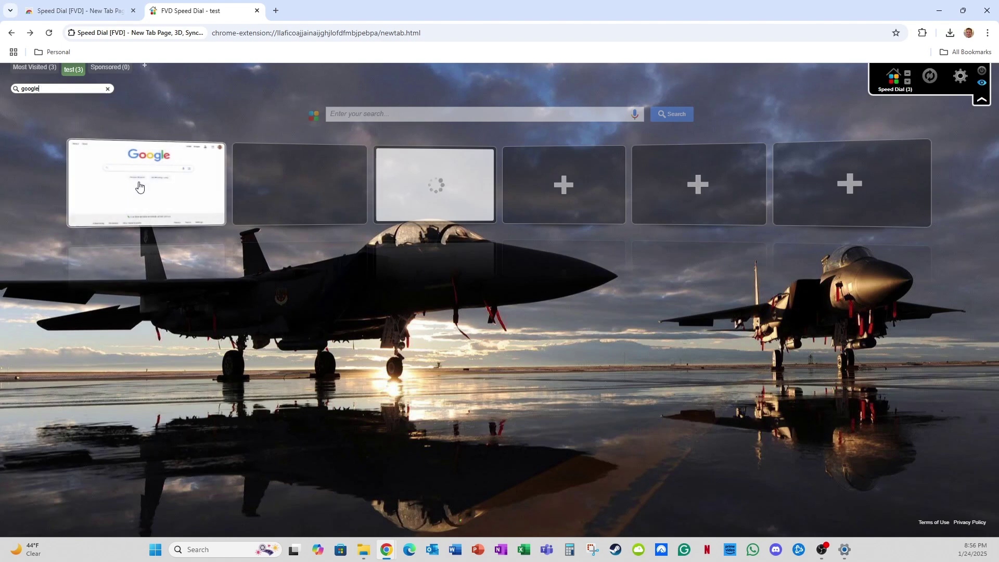
pyautogui.press('BackSpace')
pyautogui.press('BackSpace')
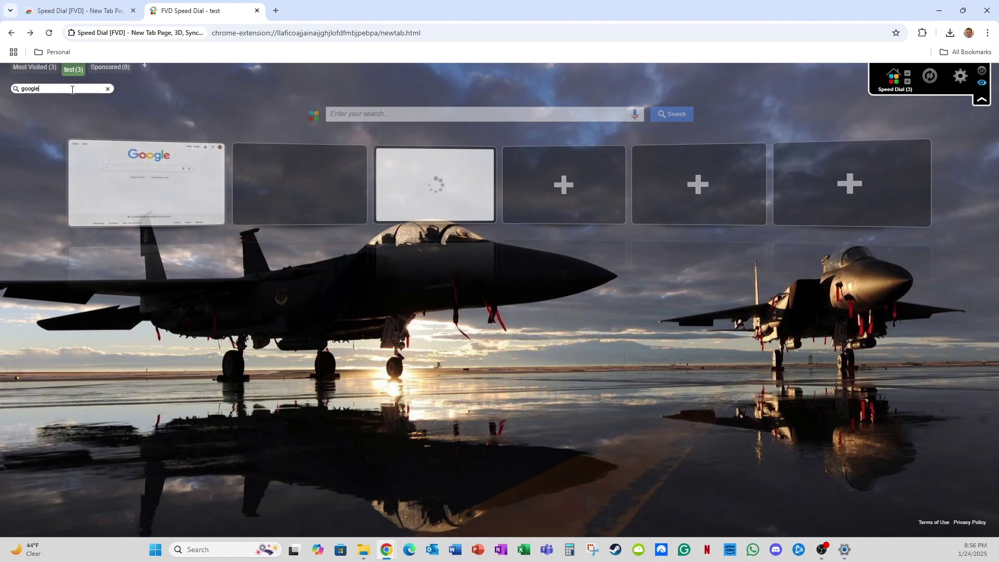
pyautogui.press('BackSpace')
pyautogui.press('BackSpace')
pyautogui.press('BackSpace')
pyautogui.press('BackSpace')
pyautogui.write('facebook')
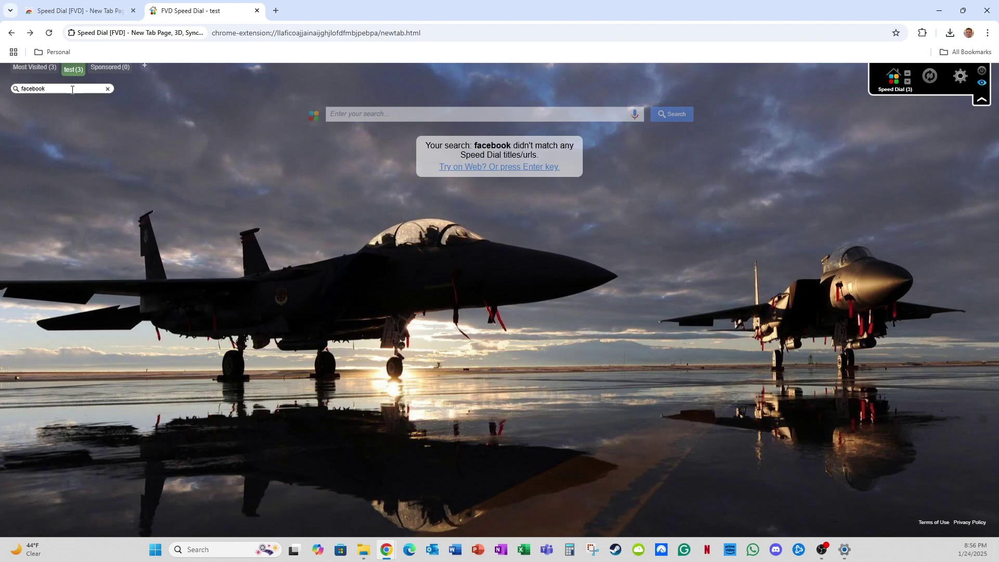
pyautogui.press('BackSpace')
pyautogui.press('BackSpace')
pyautogui.press('BackSpace')
pyautogui.press('BackSpace')
pyautogui.press('BackSpace')
pyautogui.press('BackSpace')
pyautogui.press('BackSpace')
pyautogui.press('BackSpace')
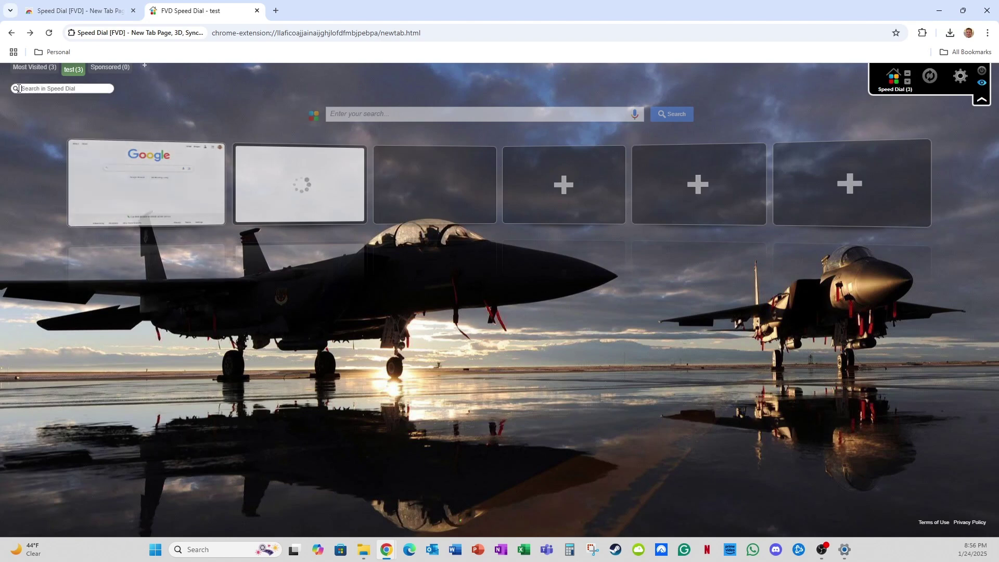
pyautogui.click(18, 89)
pyautogui.write('maps')
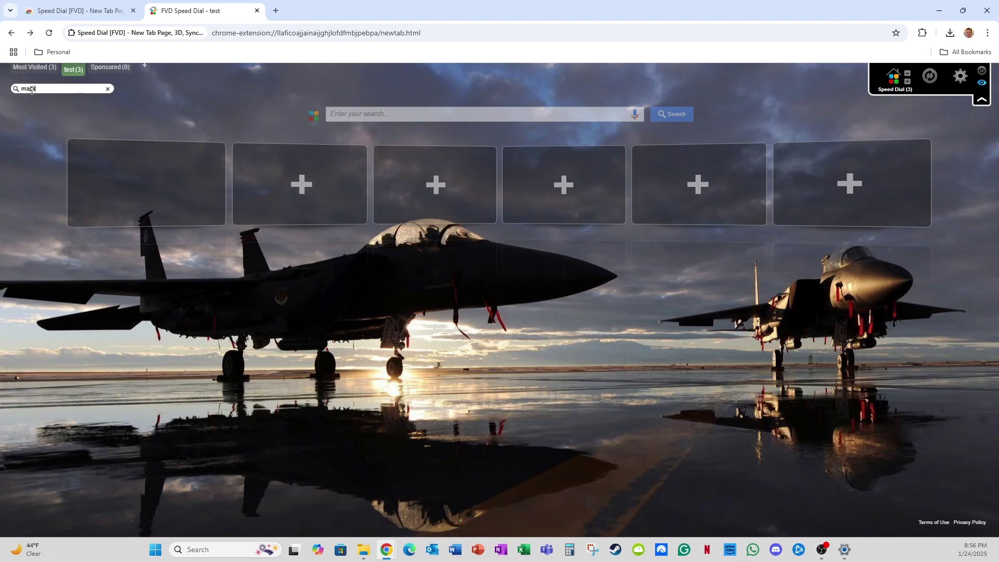
pyautogui.click(107, 89)
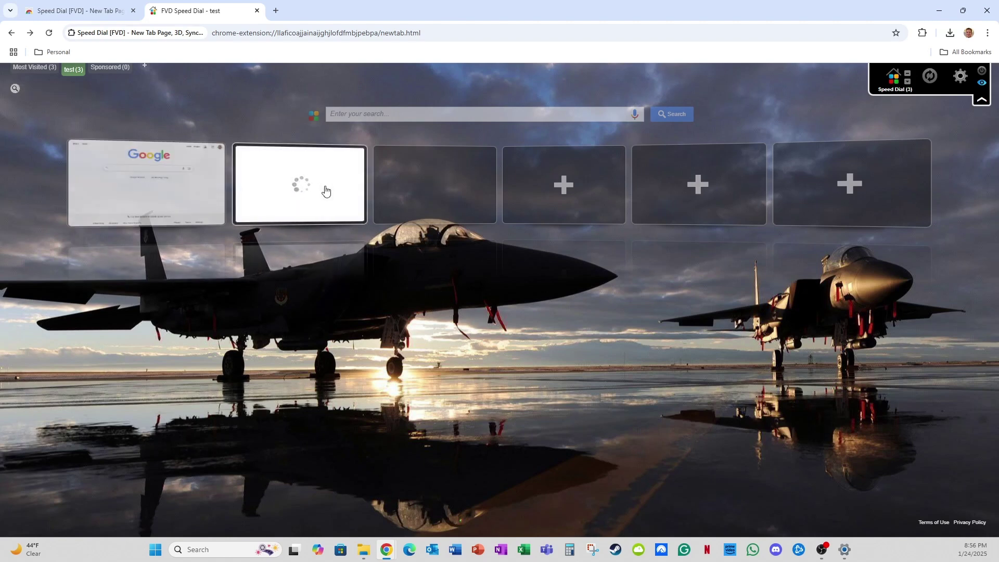
# Step: Set dials to open in 'New Tab (background)' in the Main global options and apply
pyautogui.click(958, 76)
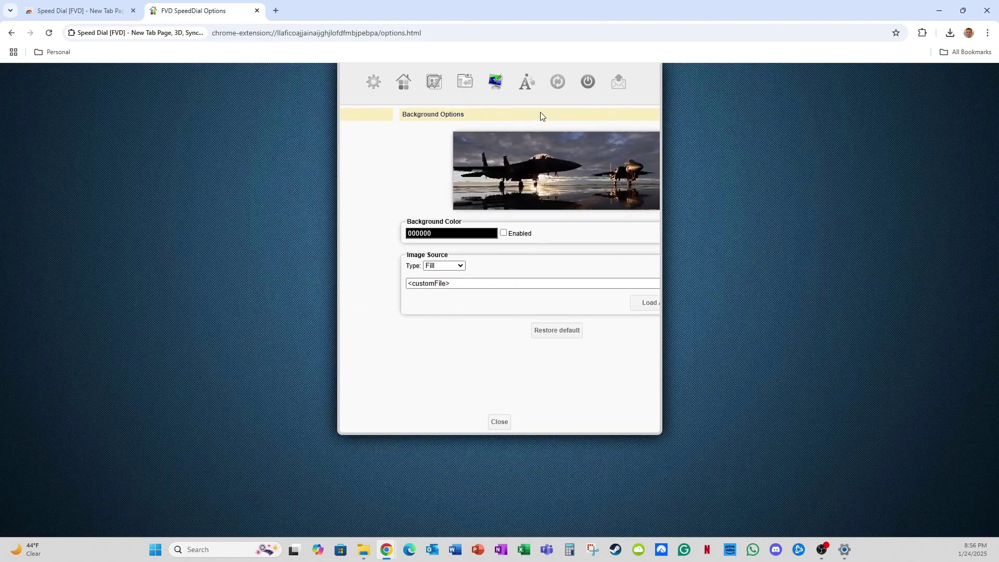
pyautogui.click(373, 81)
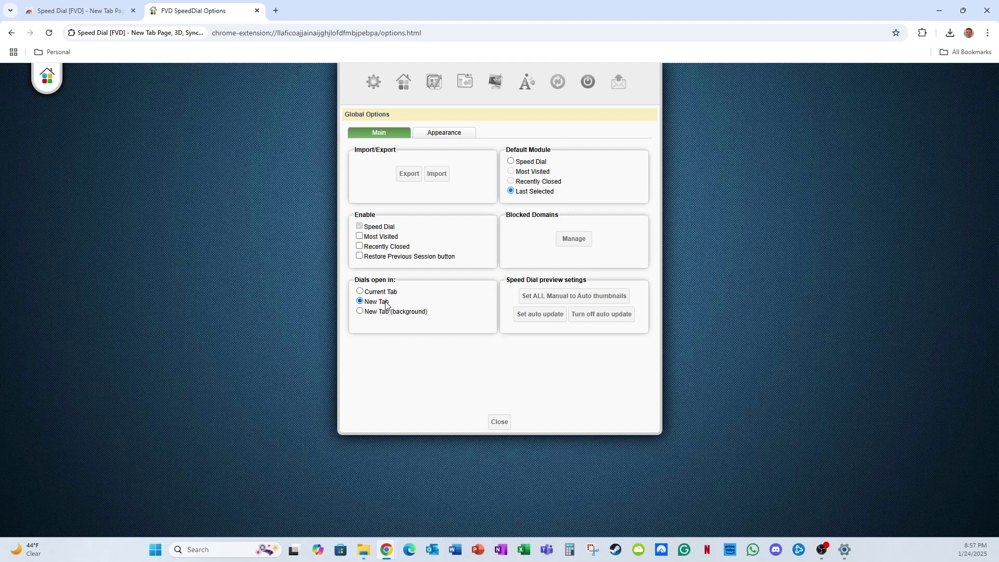
pyautogui.click(383, 314)
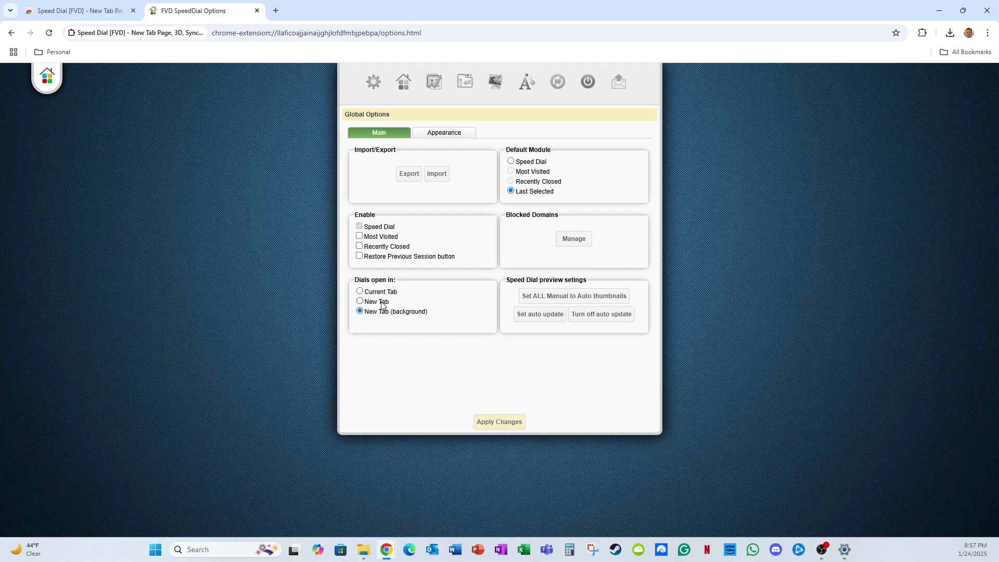
pyautogui.click(491, 424)
pyautogui.click(497, 428)
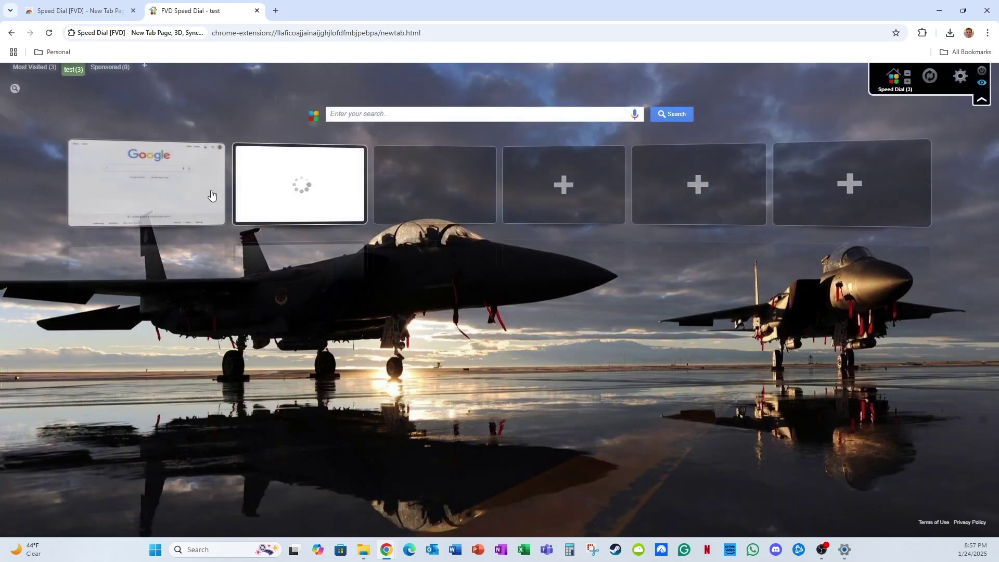
# Step: Test the Google dial opening in a background tab, then return to the speed-dial page
pyautogui.click(212, 195)
pyautogui.click(319, 9)
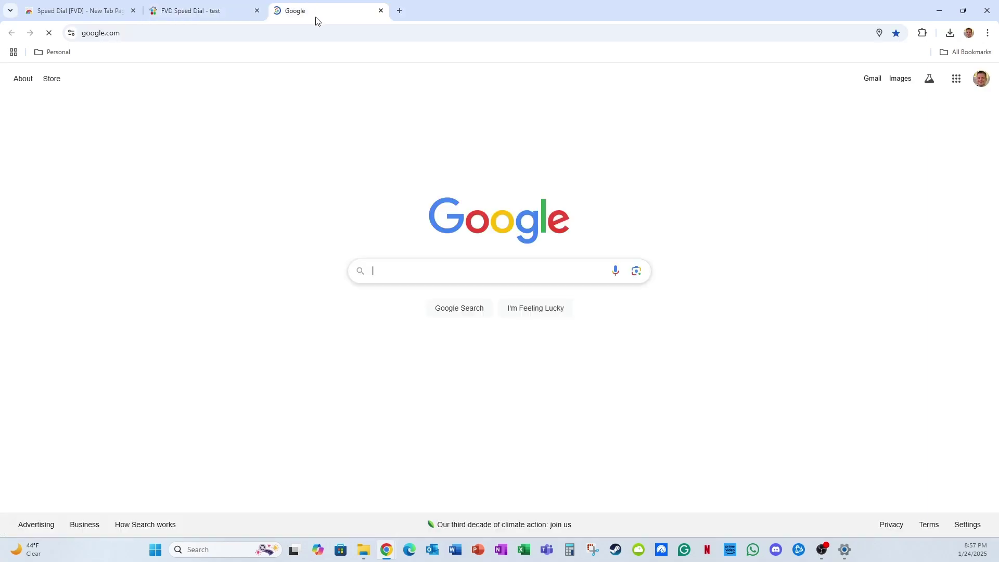
pyautogui.click(219, 11)
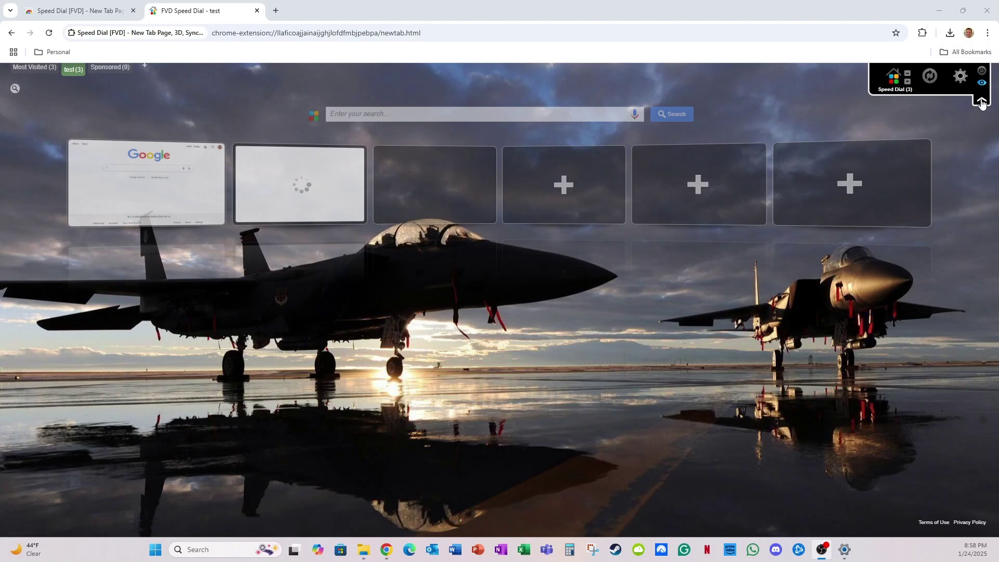
pyautogui.click(981, 101)
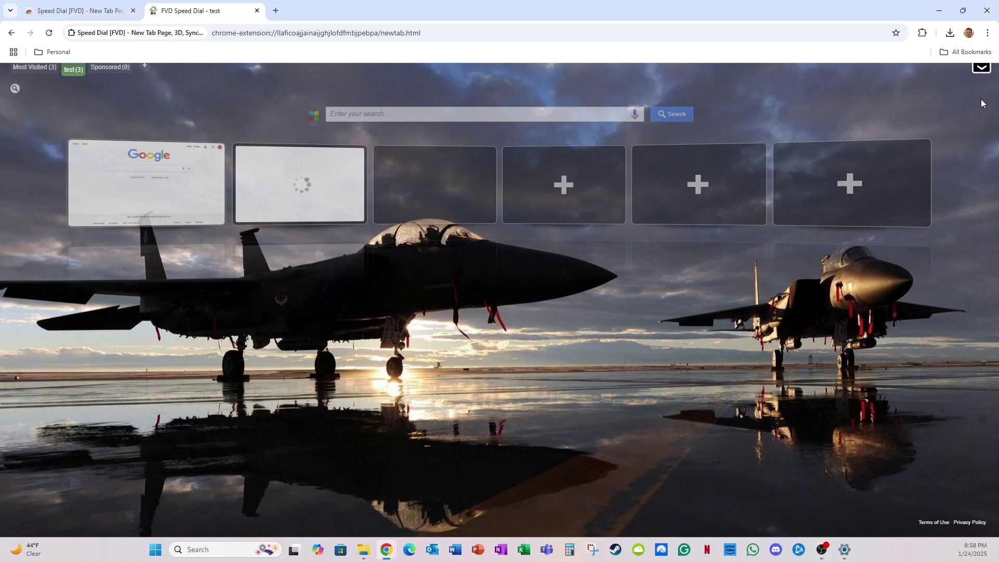
pyautogui.click(981, 68)
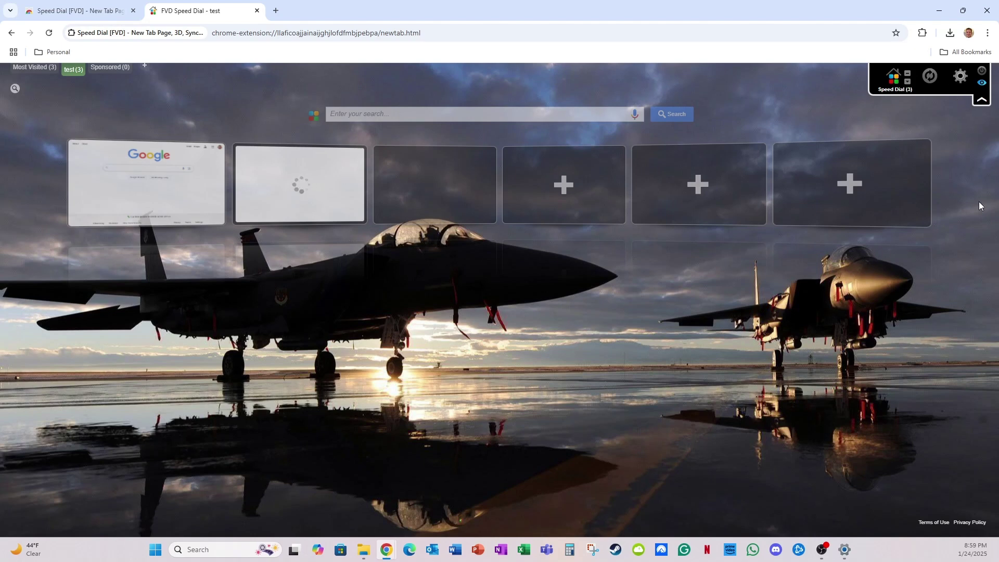
# Step: Uncheck Dial's reflection in the Appearance options and apply
pyautogui.click(960, 76)
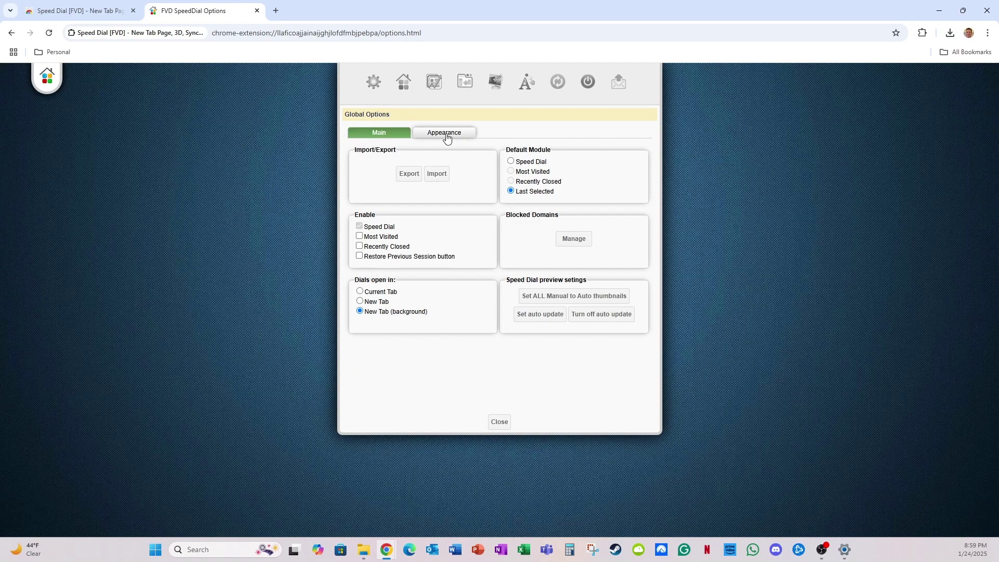
pyautogui.click(446, 137)
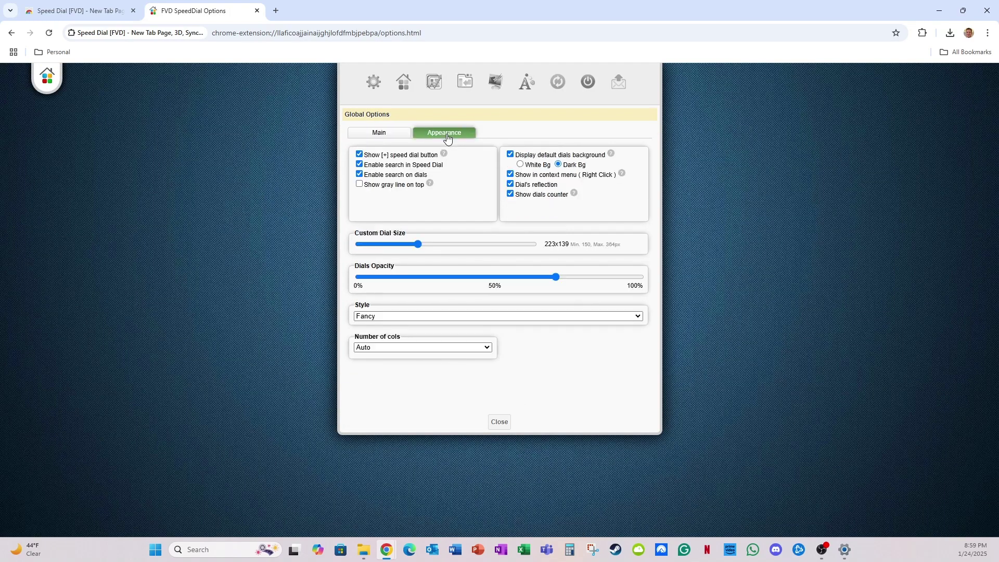
pyautogui.click(509, 184)
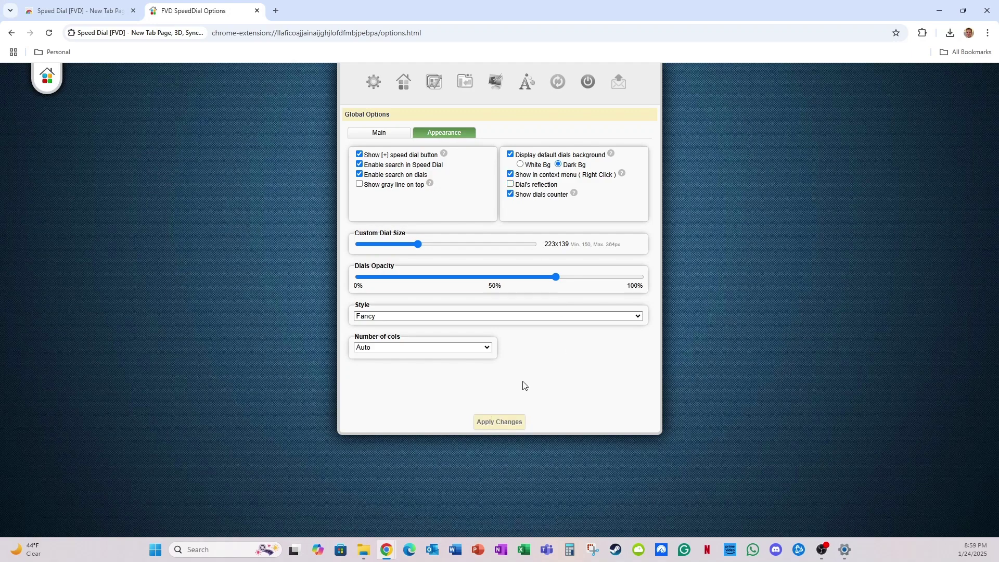
pyautogui.click(499, 422)
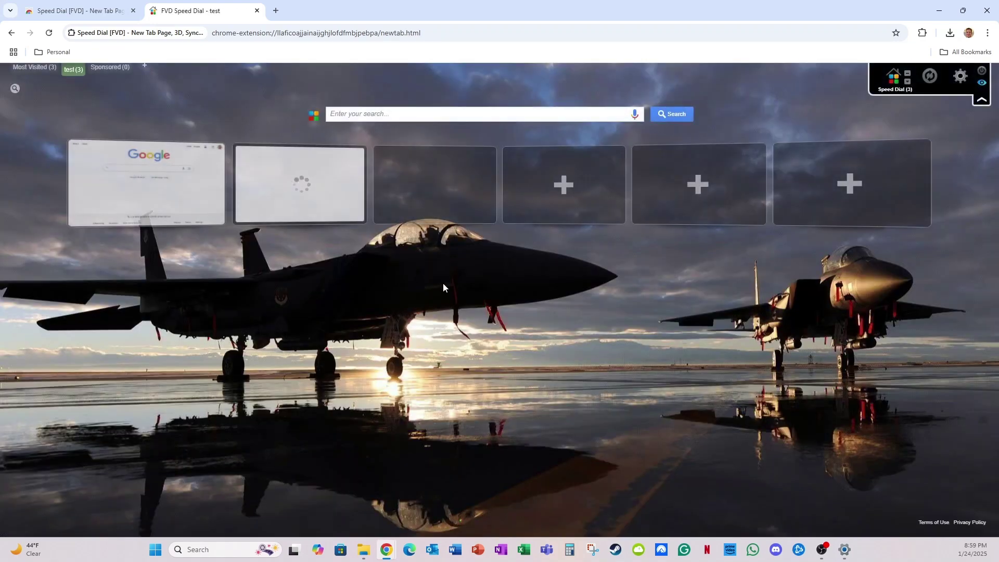